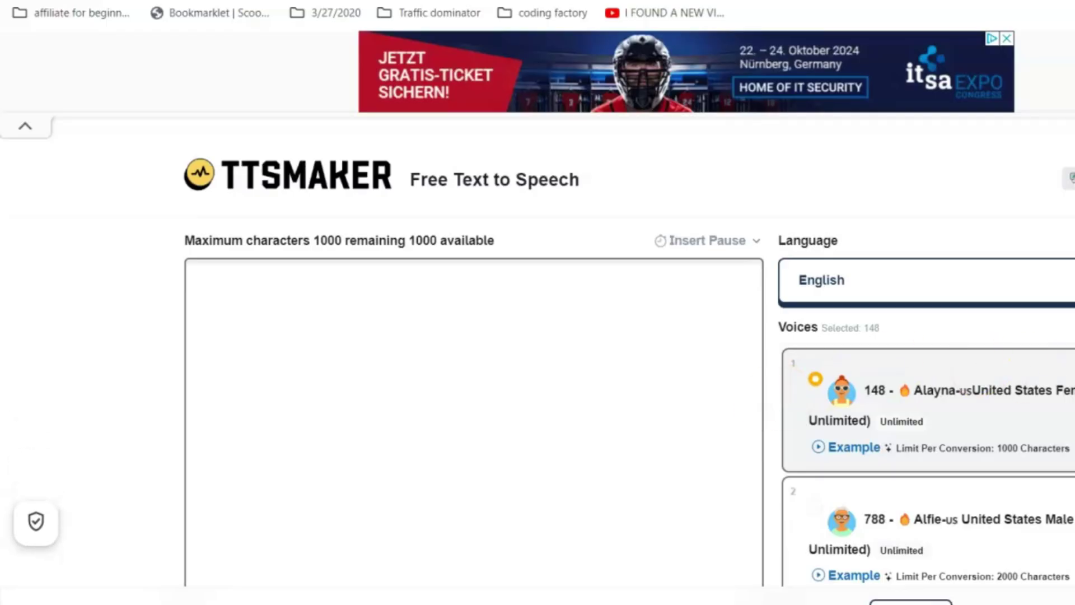
pyautogui.scroll(-8, 537, 336)
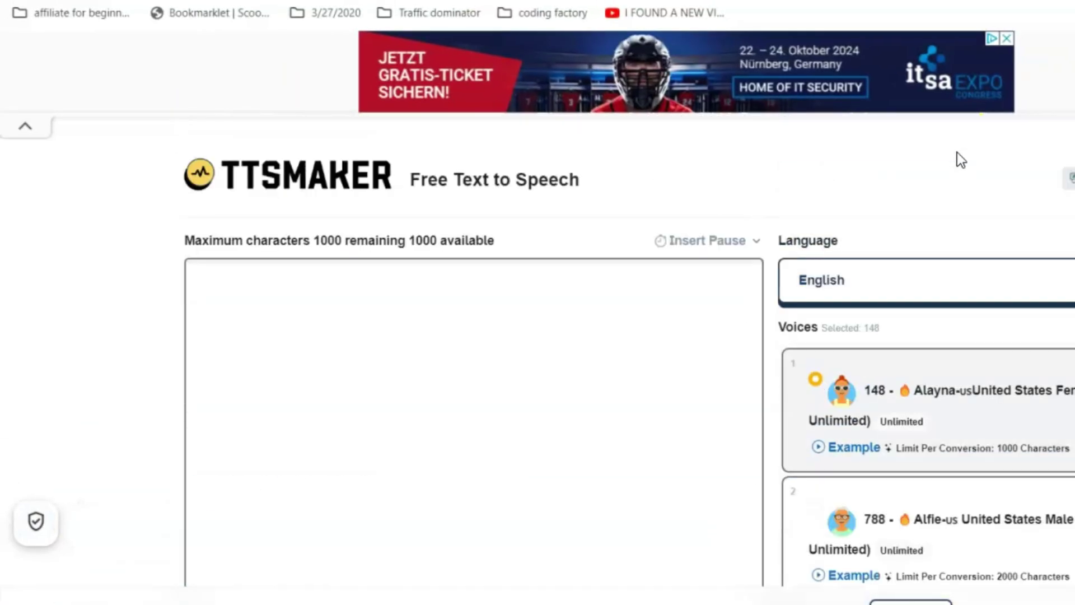
pyautogui.scroll(-1, 960, 158)
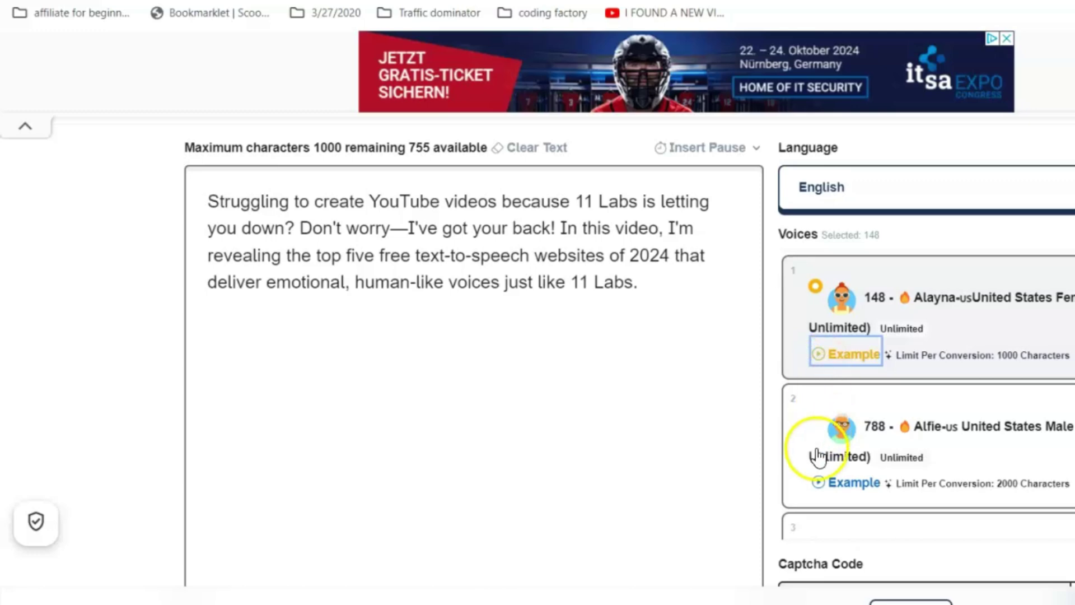
# - Play the Alfie voice sample and expand the Alayna voice's multi-emotion samples
pyautogui.click(815, 483)
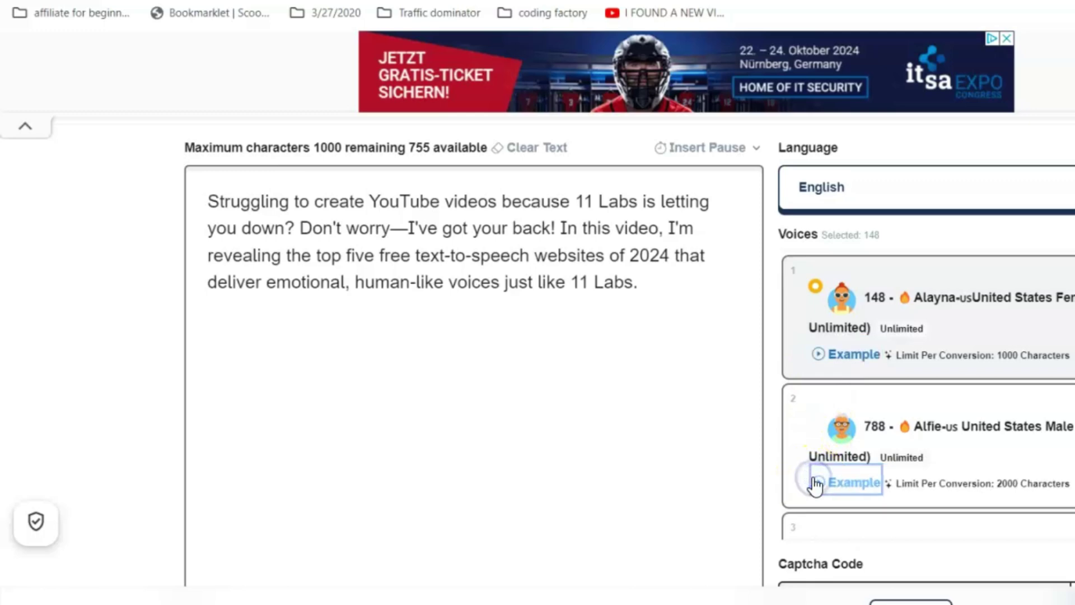
pyautogui.scroll(-2, 814, 483)
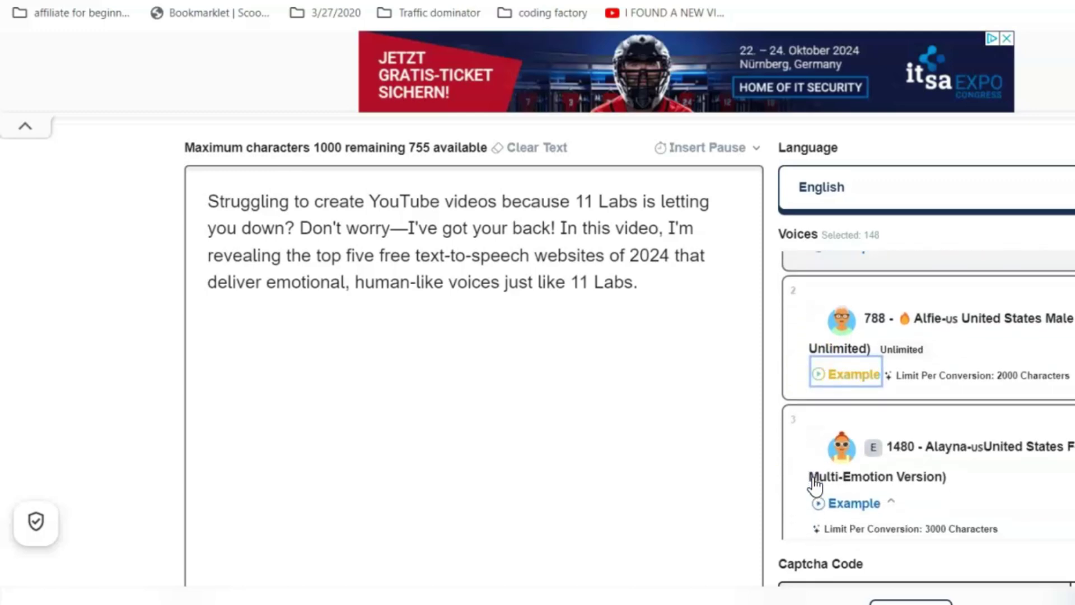
pyautogui.scroll(-2, 815, 485)
pyautogui.click(818, 461)
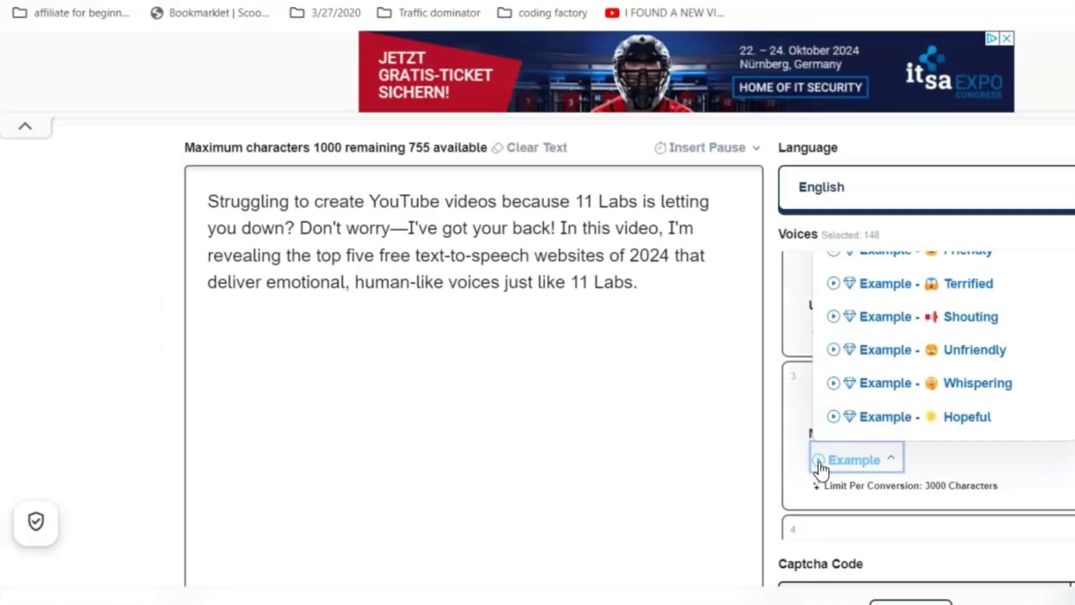
pyautogui.click(820, 464)
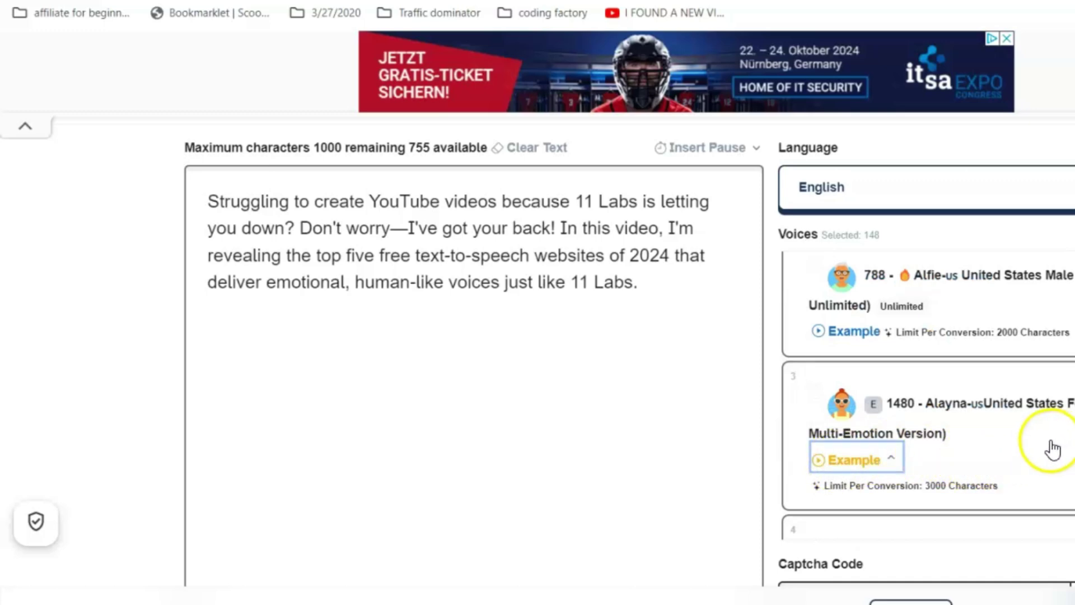
pyautogui.click(819, 465)
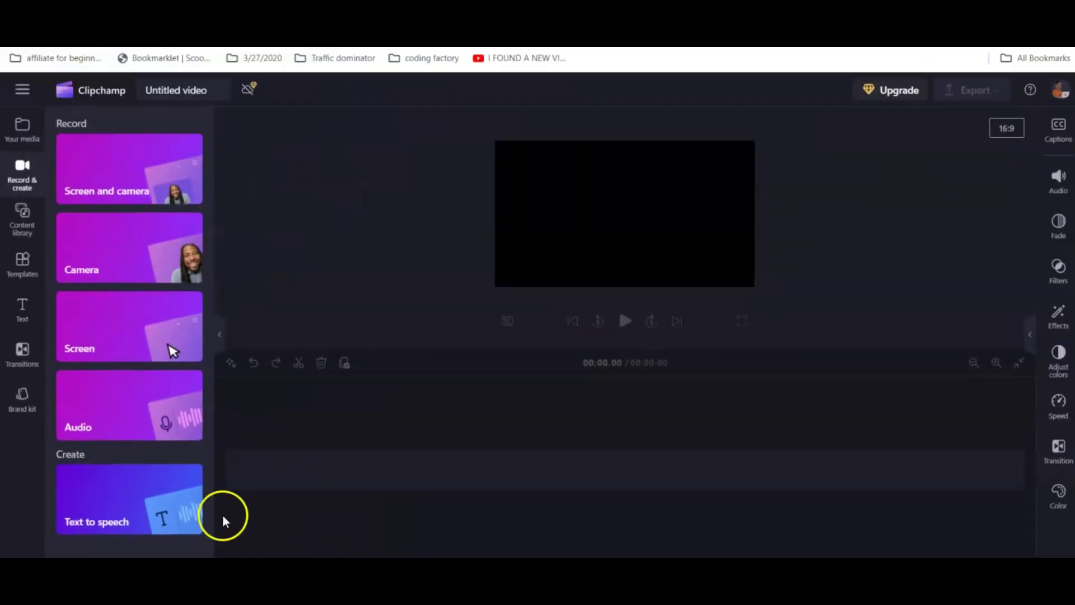
# - Add a text-to-speech clip to the timeline and browse its voiceover languages
pyautogui.click(223, 515)
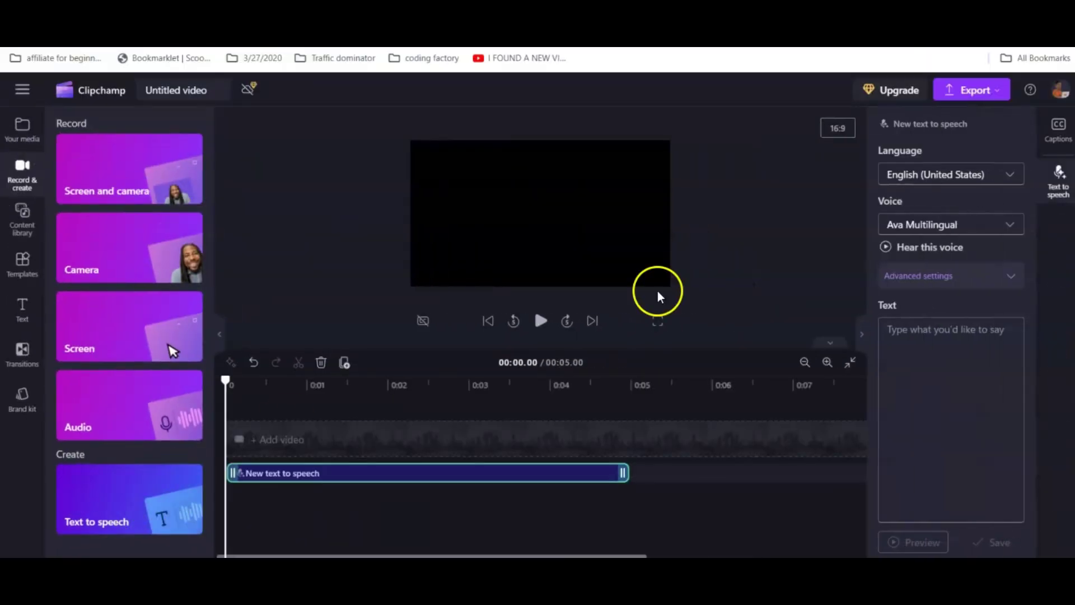
pyautogui.click(1003, 175)
pyautogui.scroll(-3, 991, 244)
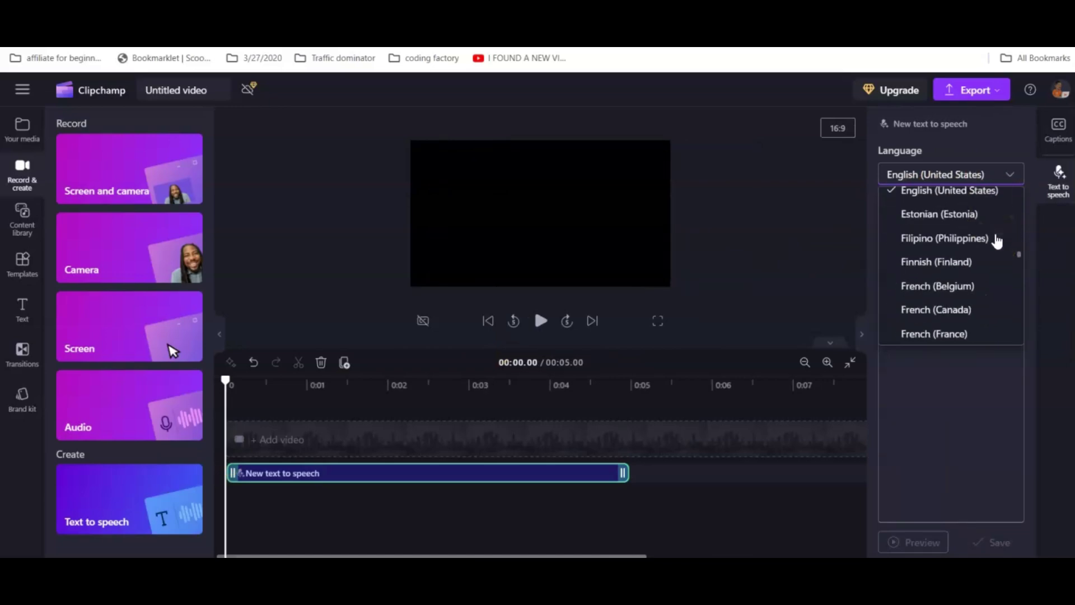
pyautogui.scroll(-4, 997, 240)
pyautogui.scroll(-4, 997, 240)
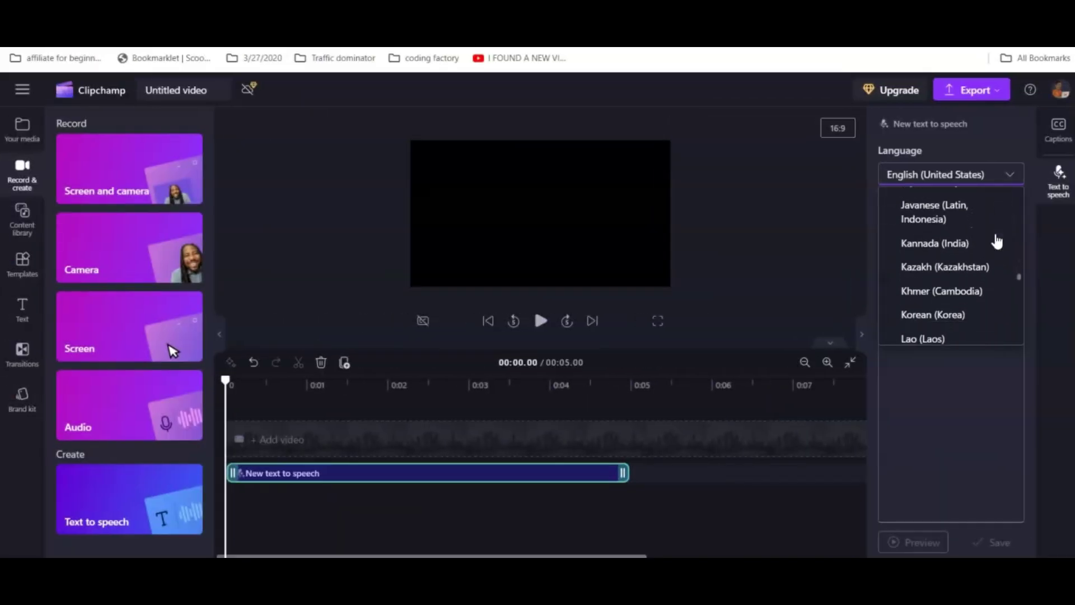
pyautogui.scroll(-3, 997, 242)
pyautogui.scroll(-2, 997, 243)
pyautogui.scroll(-2, 997, 242)
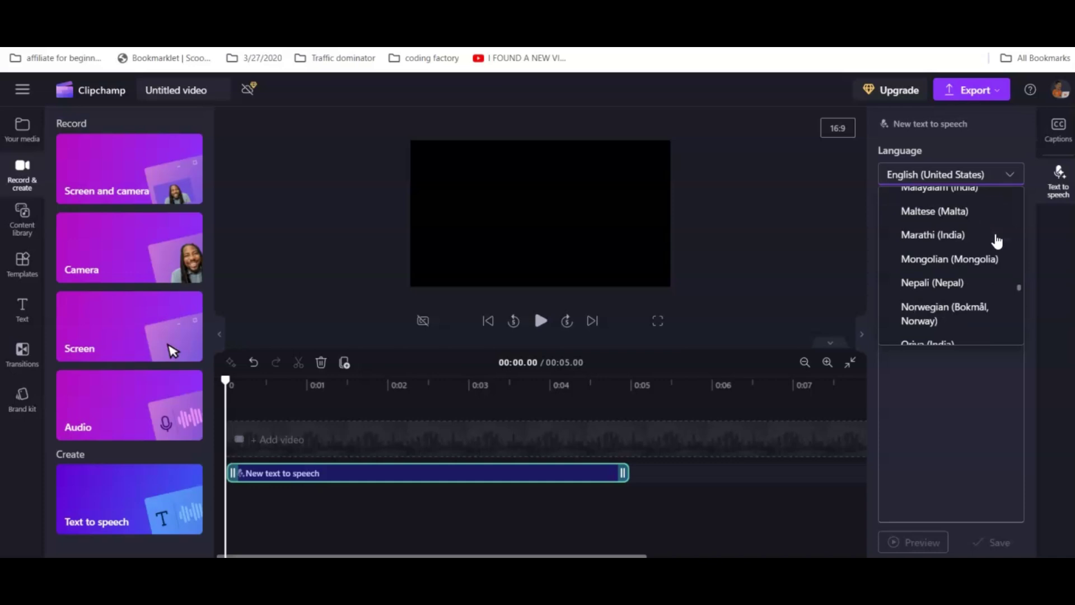
pyautogui.scroll(-2, 997, 241)
pyautogui.scroll(-2, 997, 241)
pyautogui.scroll(-2, 996, 241)
pyautogui.scroll(-1, 997, 241)
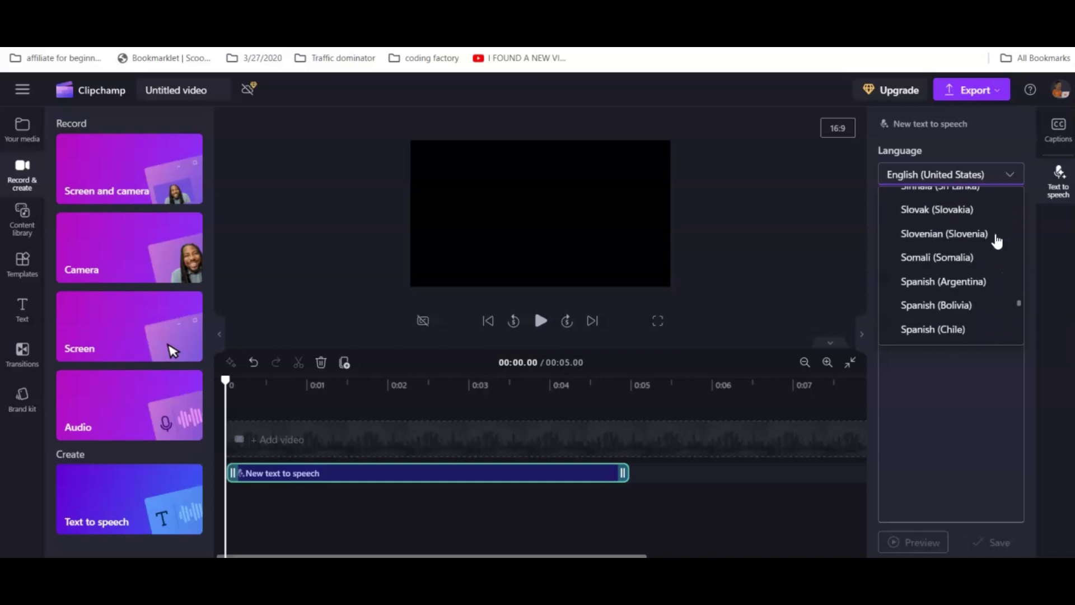
pyautogui.scroll(-3, 996, 240)
pyautogui.scroll(-2, 997, 240)
pyautogui.scroll(-3, 997, 240)
pyautogui.scroll(-2, 997, 241)
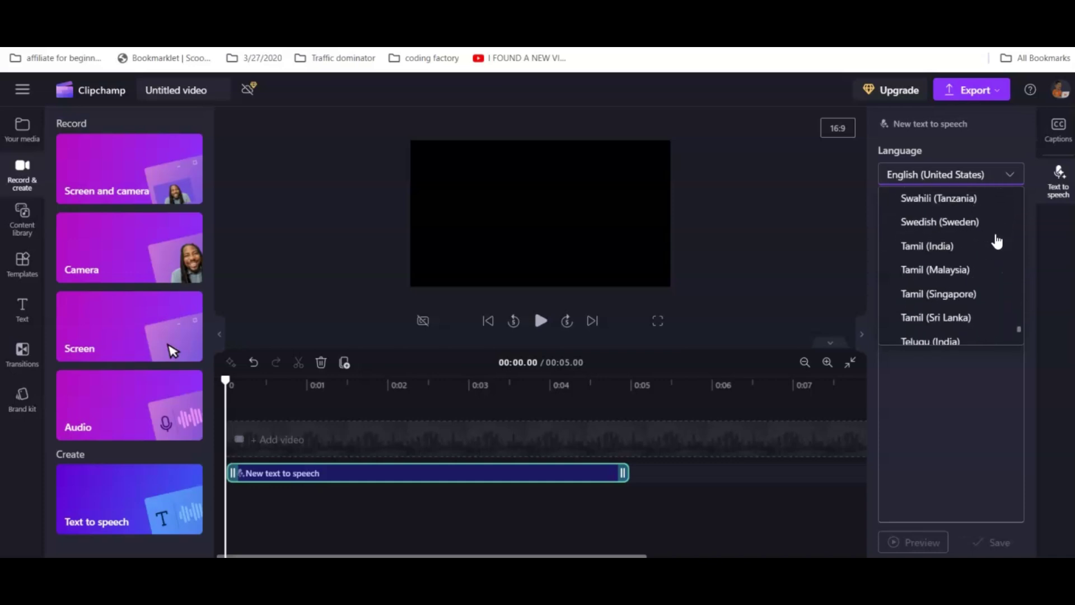
pyautogui.scroll(-5, 996, 241)
pyautogui.click(1031, 258)
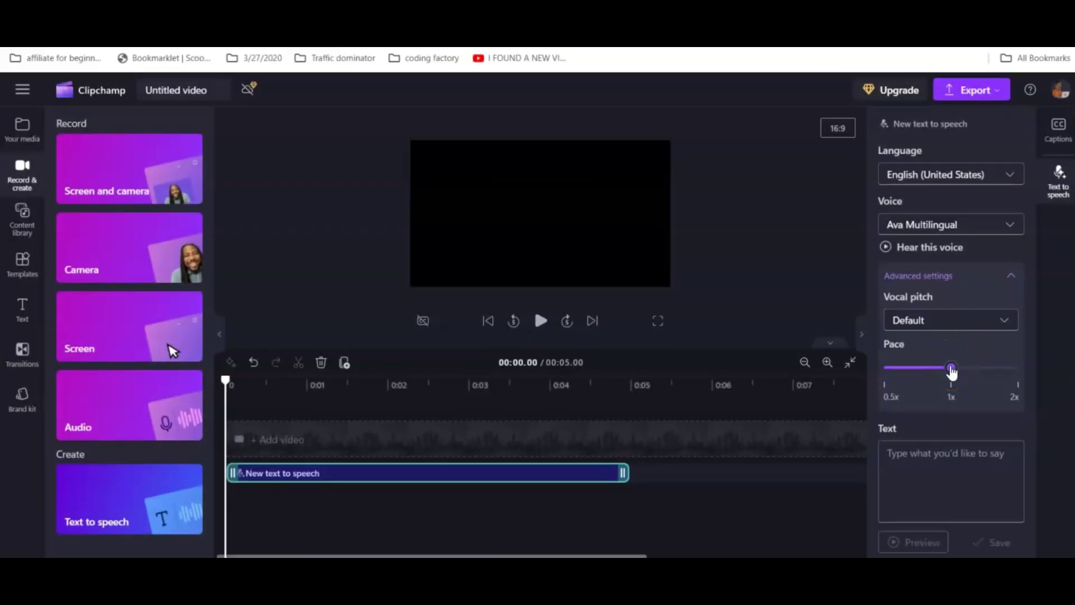
# - Slow the voice pace to 0.5x, keep the Default vocal pitch, then start a new empty video
pyautogui.moveTo(951, 370)
pyautogui.mouseDown()
pyautogui.moveTo(883, 371)
pyautogui.moveTo(1017, 369)
pyautogui.mouseUp()
pyautogui.click(1001, 320)
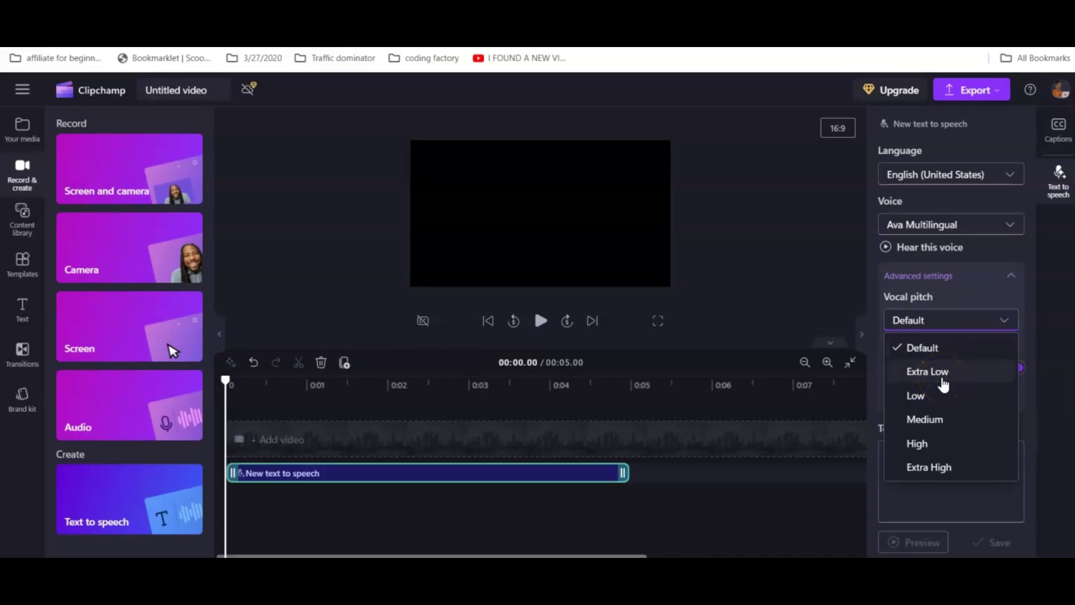
pyautogui.click(1031, 312)
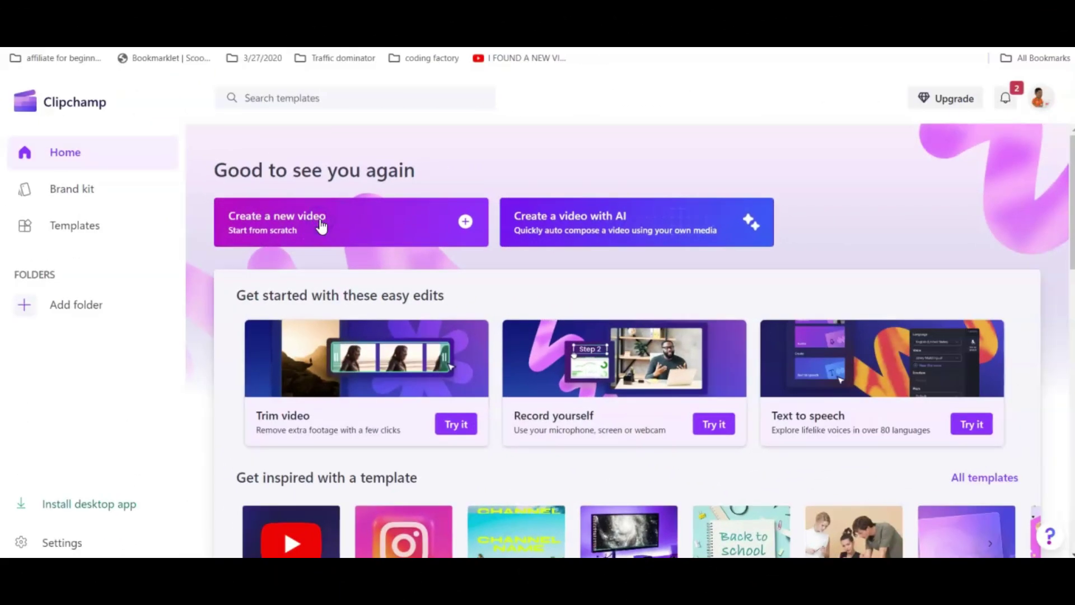
pyautogui.click(320, 224)
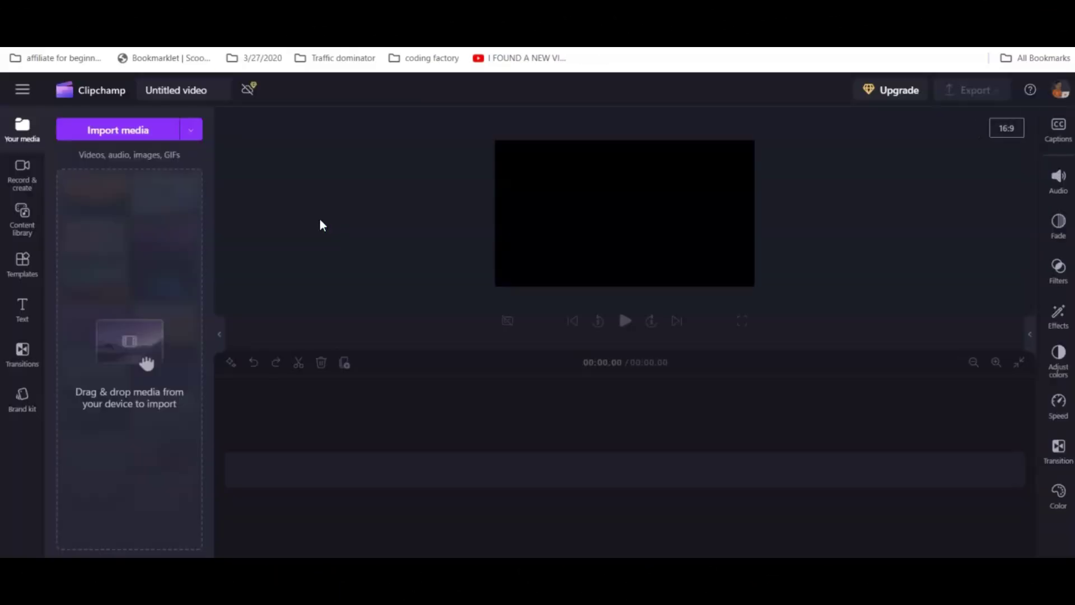
# - Show the Record & create options from the Clipchamp sidebar
pyautogui.click(34, 195)
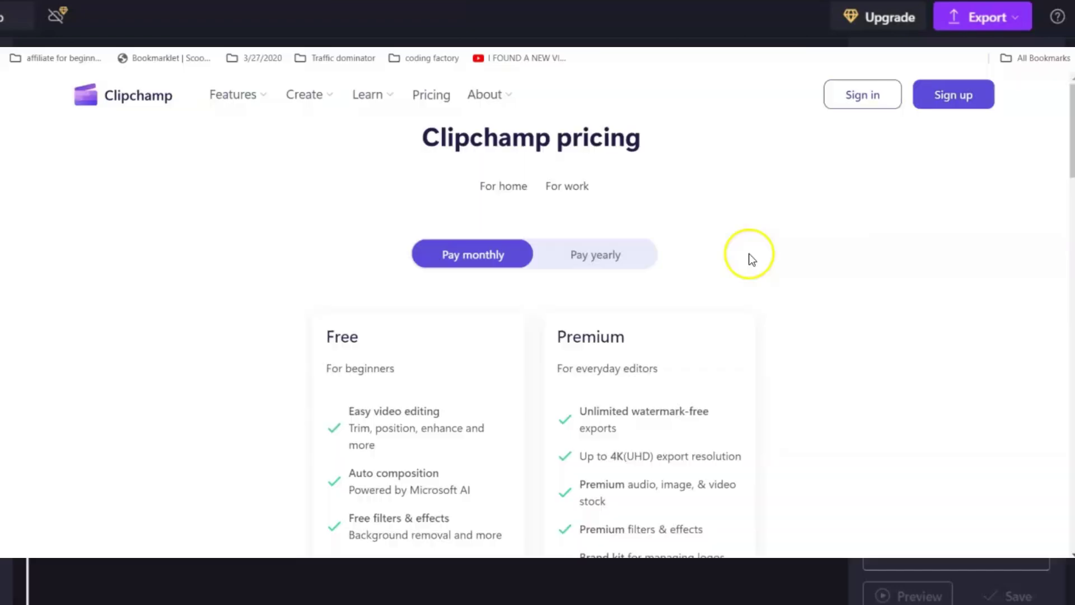
pyautogui.scroll(-3, 789, 304)
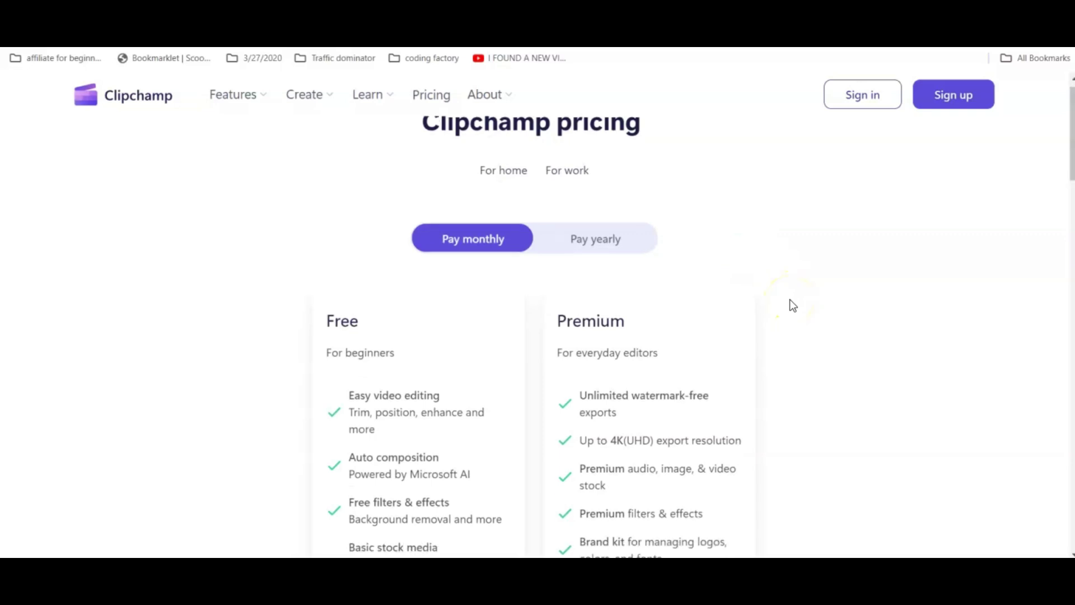
pyautogui.scroll(-2, 789, 304)
pyautogui.scroll(-2, 789, 304)
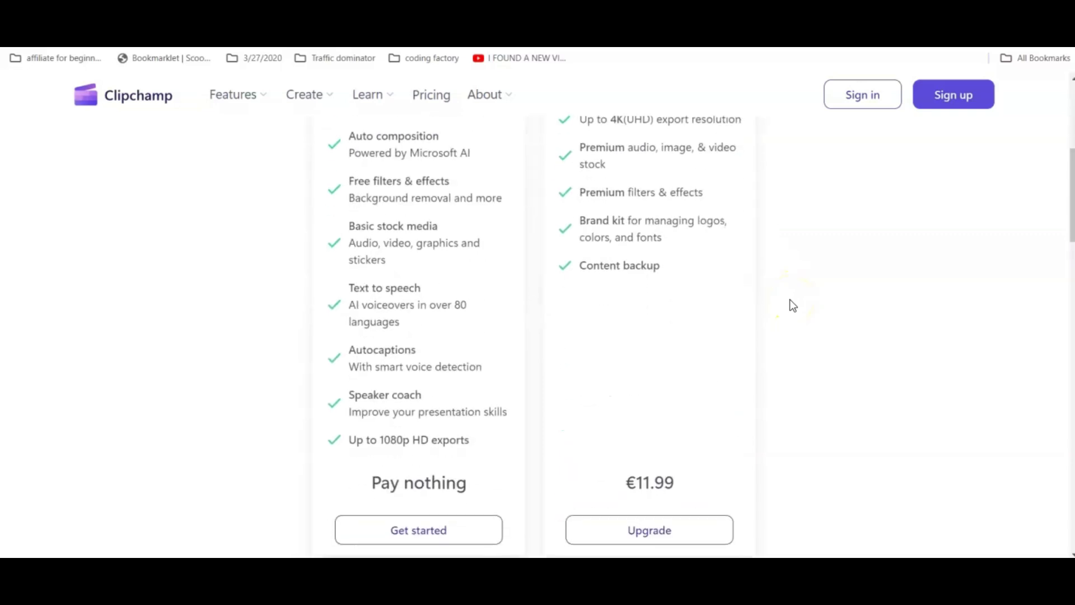
pyautogui.scroll(-1, 790, 304)
pyautogui.scroll(-2, 790, 304)
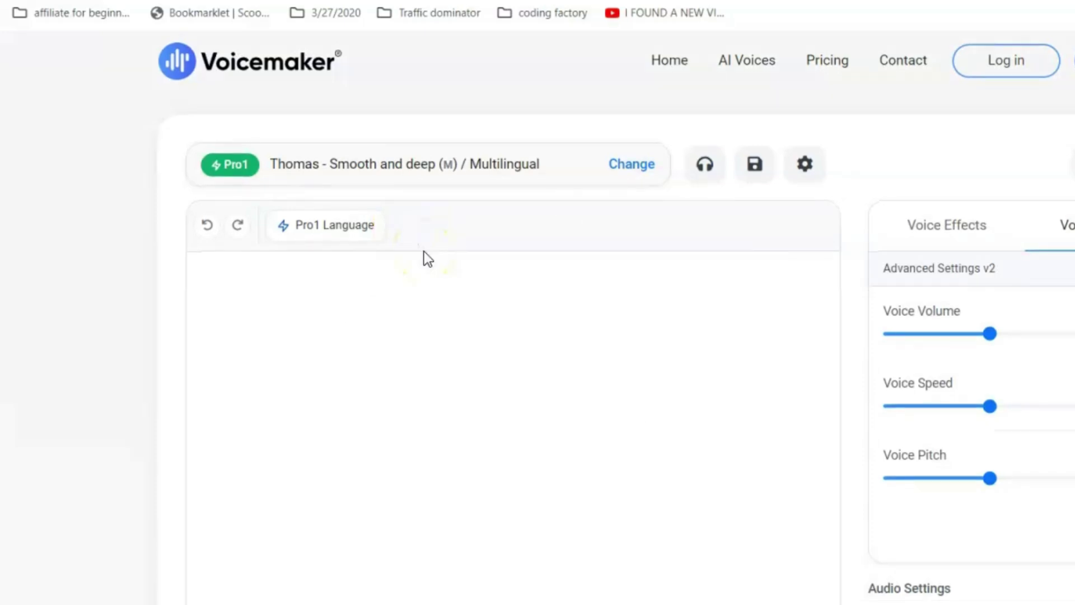
pyautogui.scroll(-1, 424, 251)
# - Preview the Pro voices Richard, Ariana, Carter, Grace and Ethan in the voice selection dialog
pyautogui.click(632, 109)
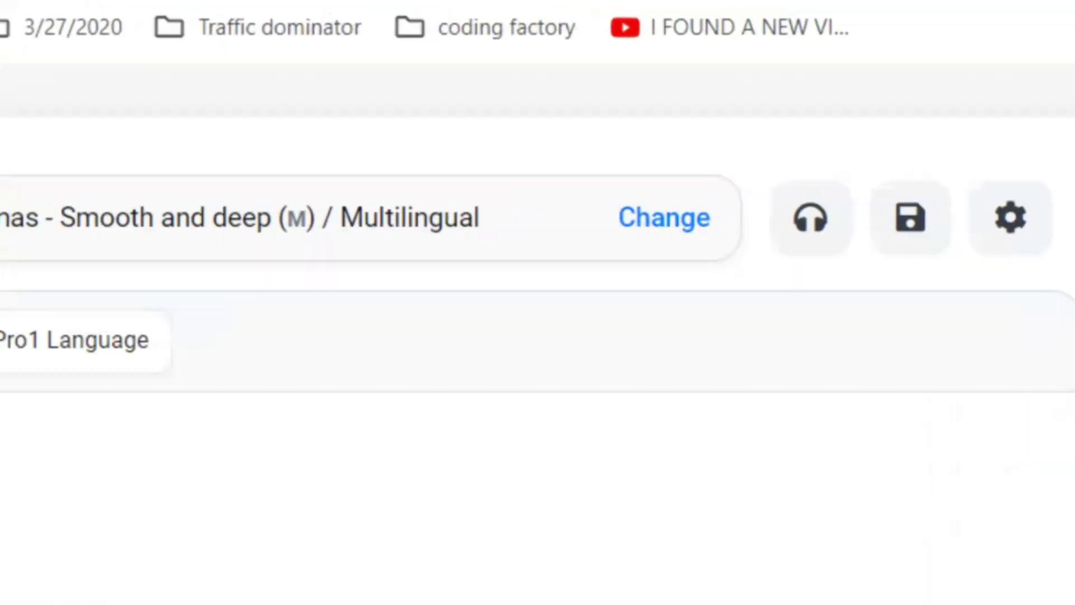
pyautogui.click(636, 118)
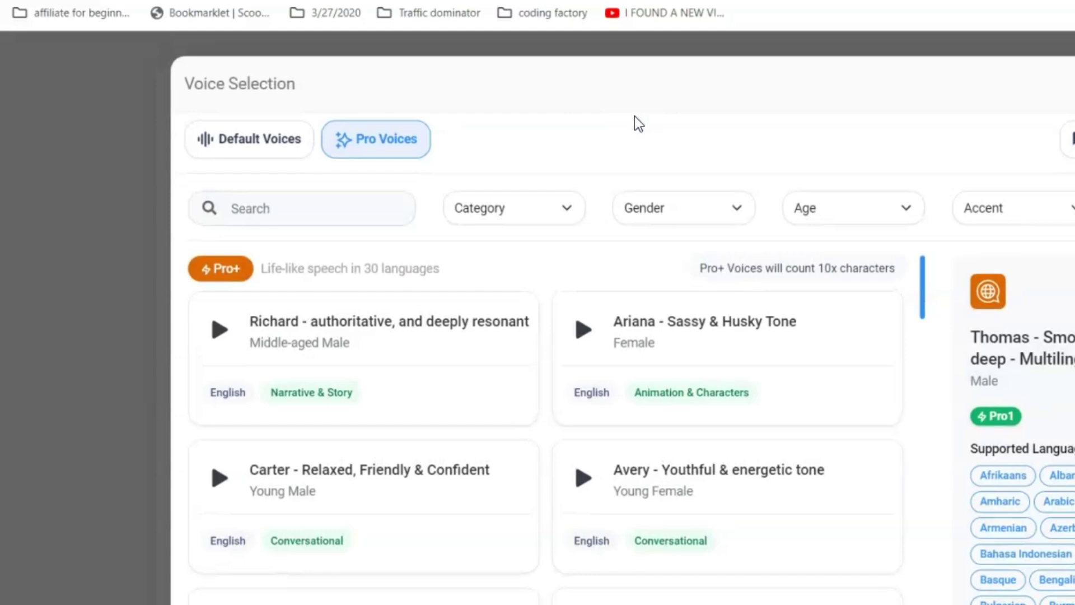
pyautogui.click(219, 329)
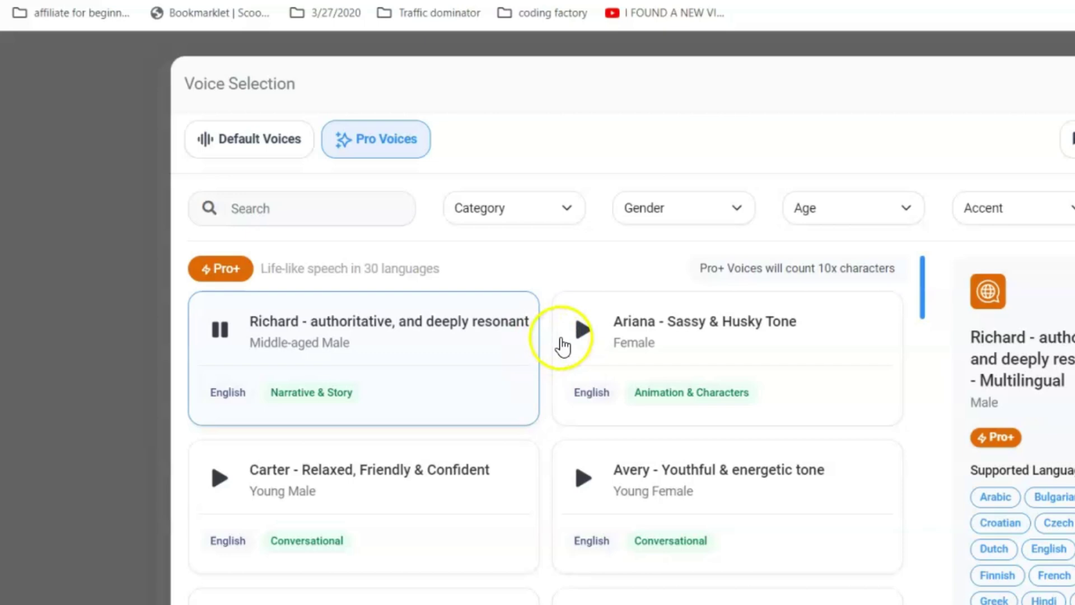
pyautogui.click(583, 333)
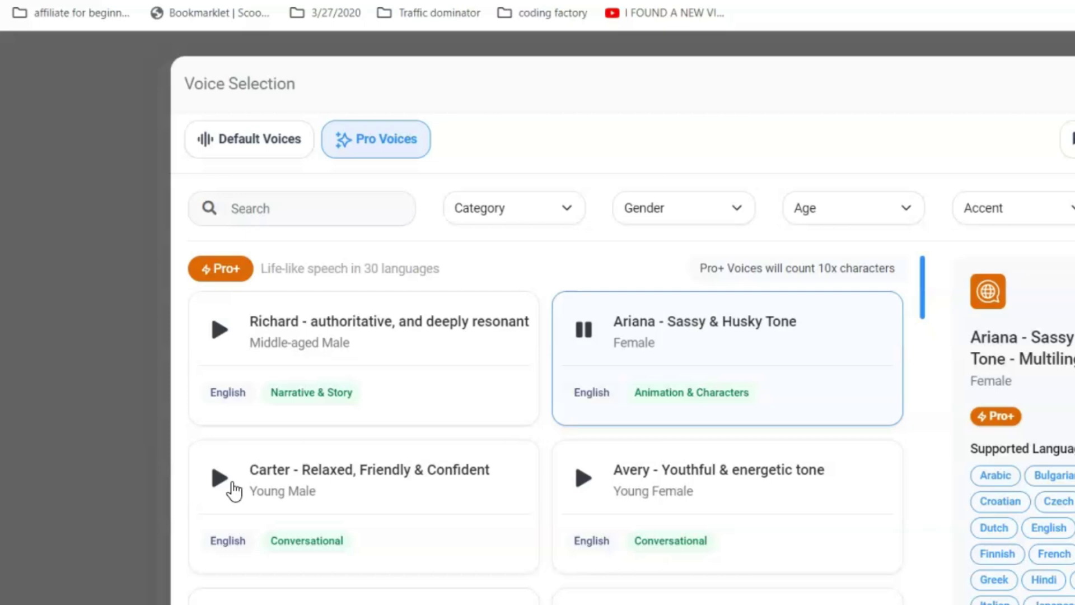
pyautogui.click(221, 479)
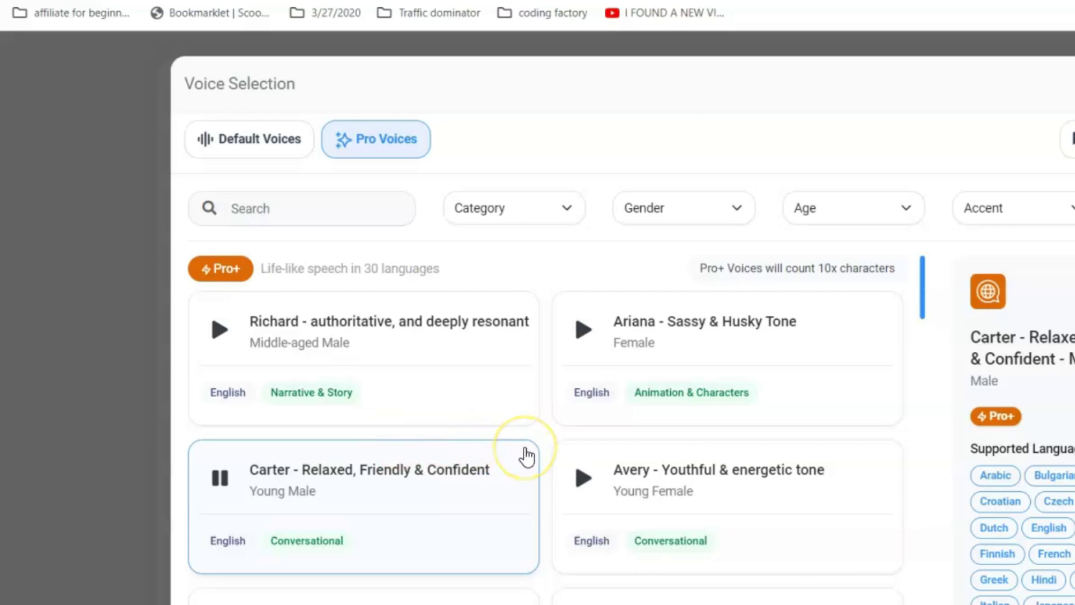
pyautogui.scroll(-1, 528, 455)
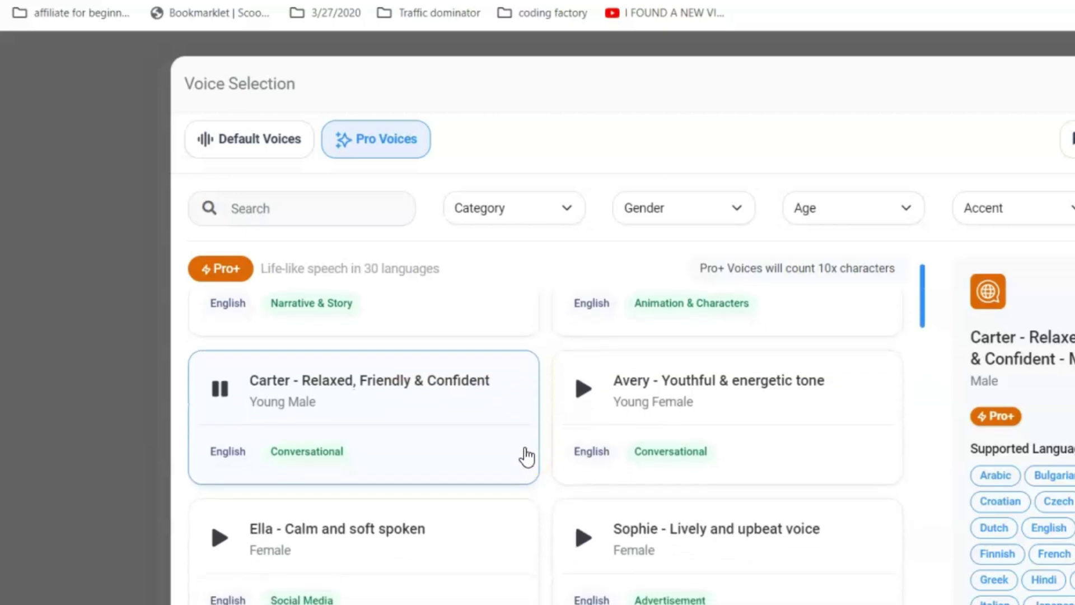
pyautogui.scroll(-2, 557, 580)
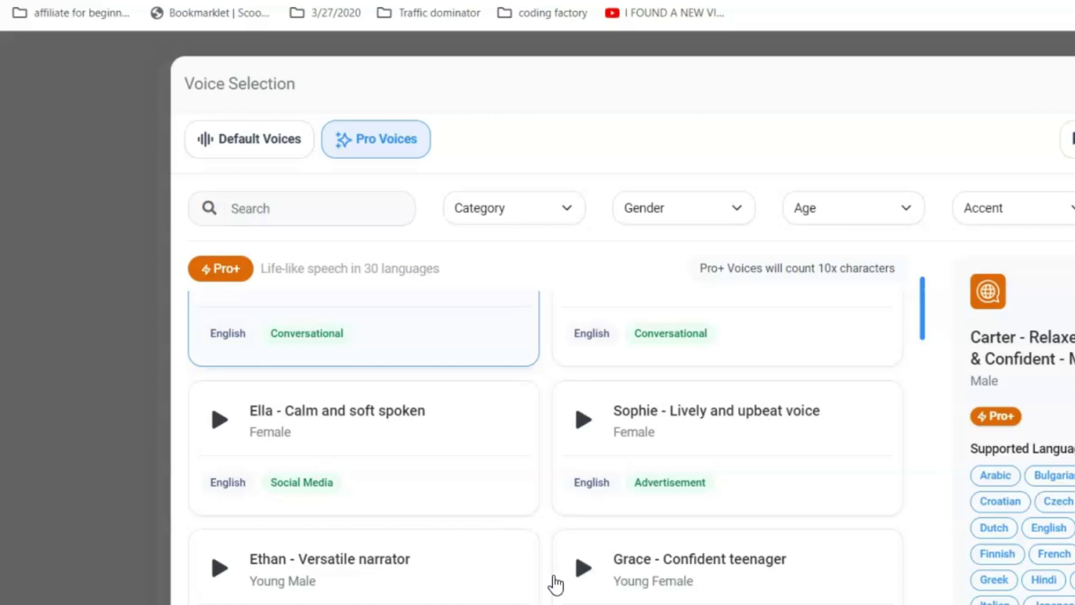
pyautogui.click(584, 569)
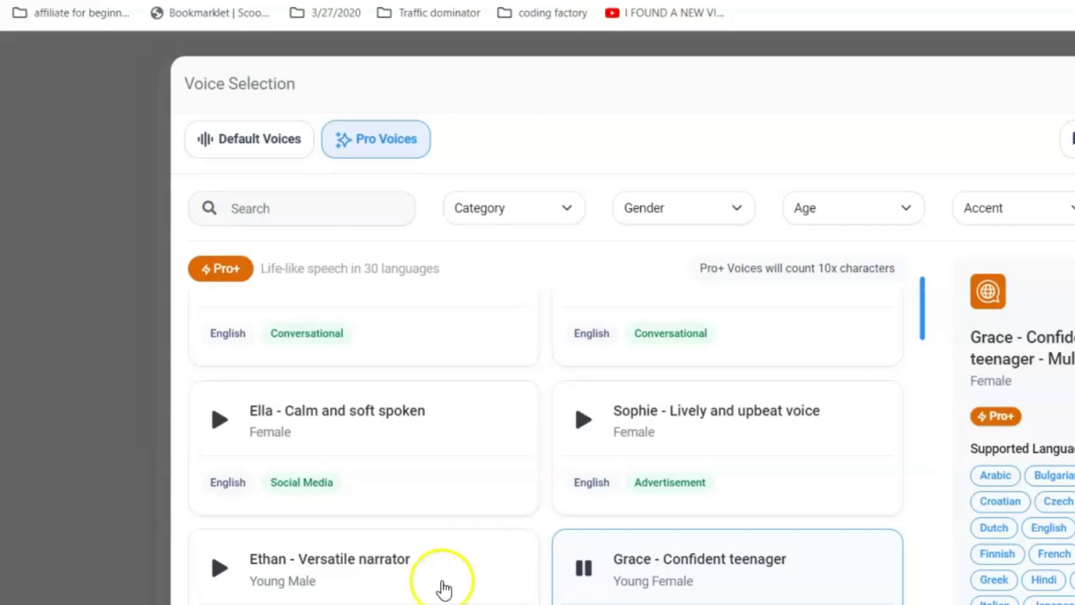
pyautogui.click(221, 574)
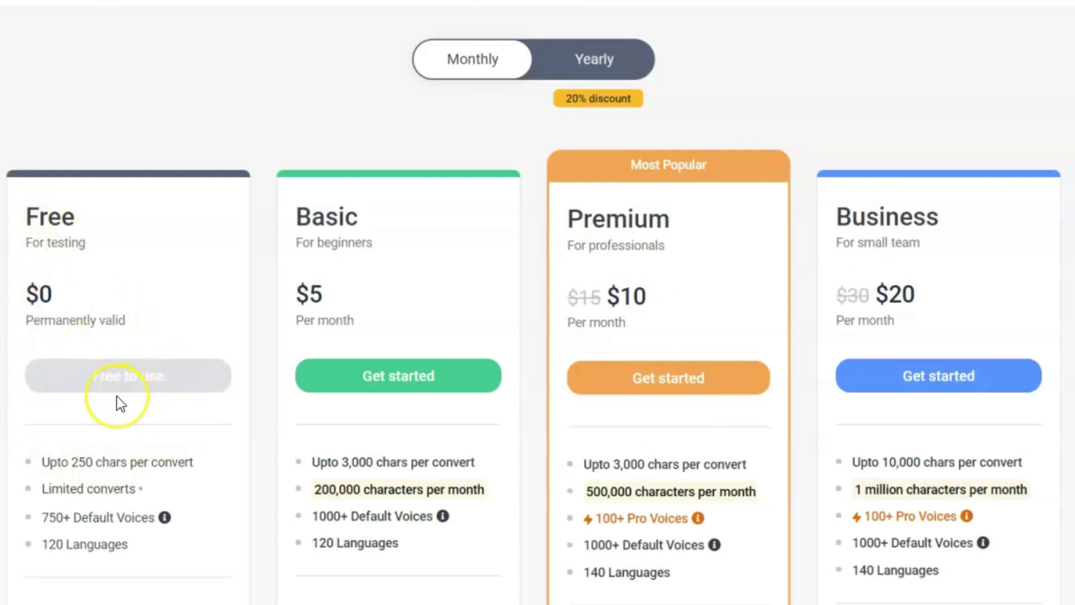
pyautogui.scroll(-2, 117, 396)
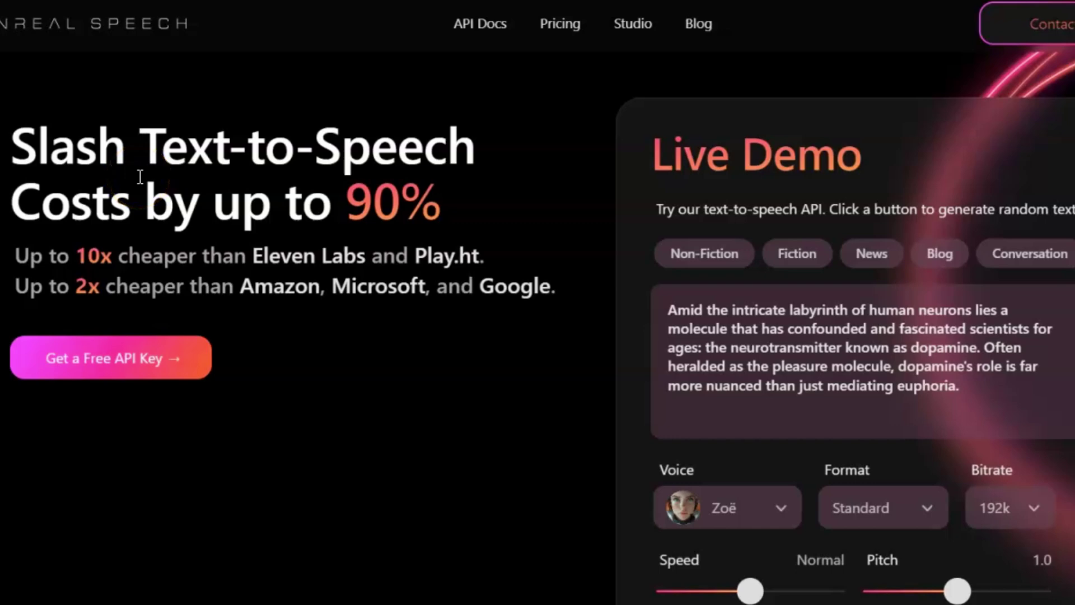
pyautogui.click(285, 290)
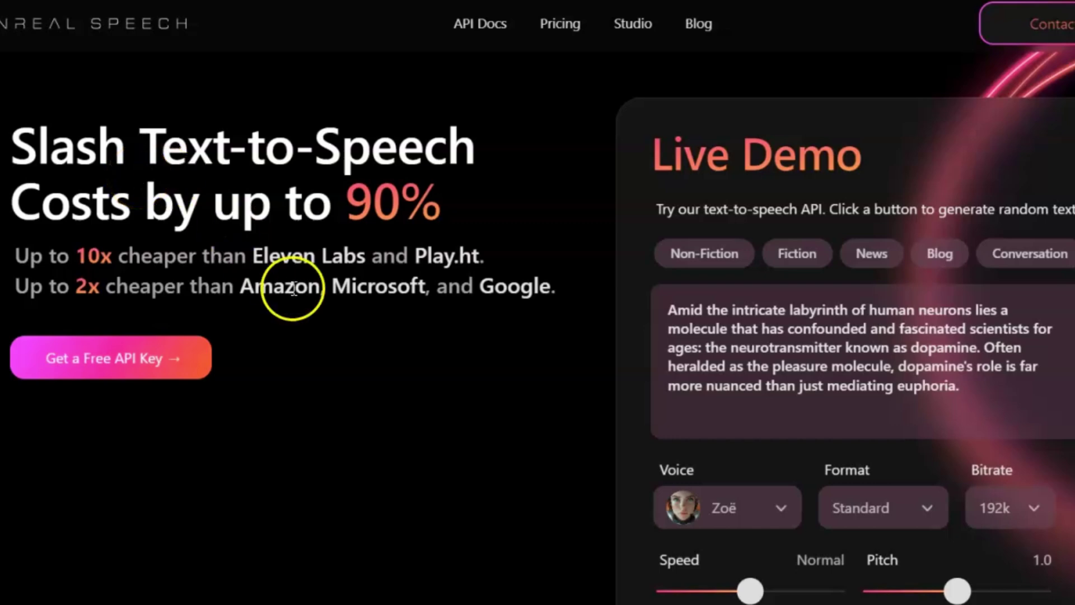
pyautogui.scroll(-4, 306, 303)
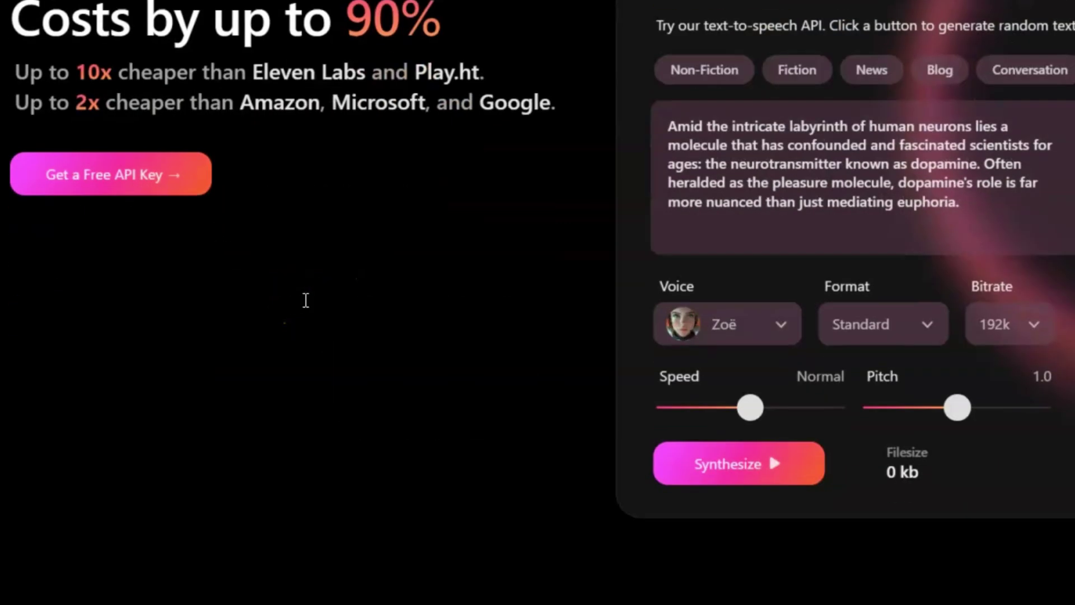
pyautogui.scroll(-3, 306, 300)
pyautogui.scroll(-3, 307, 301)
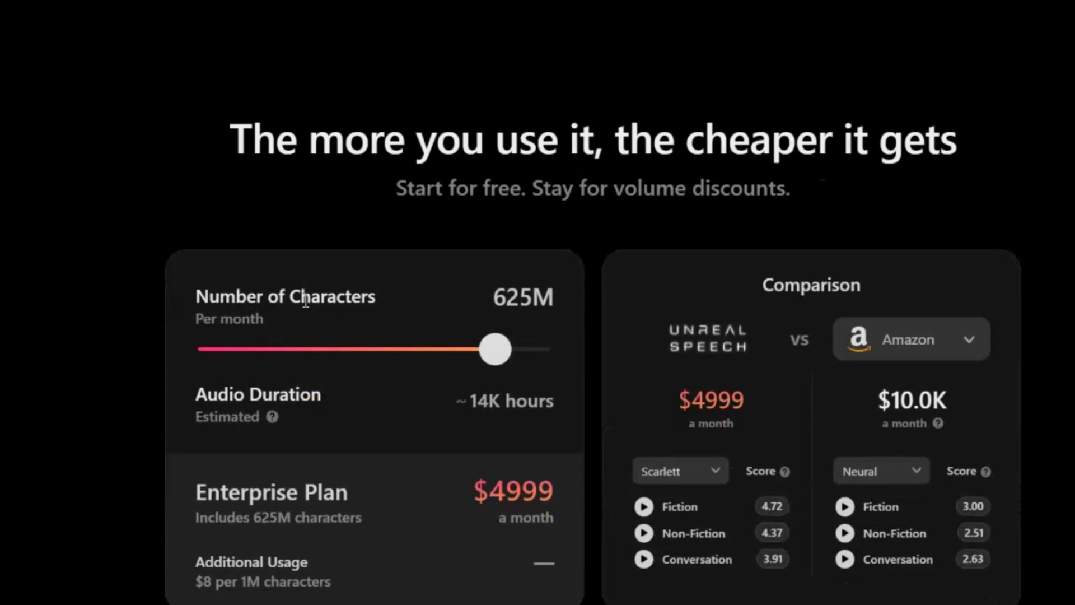
pyautogui.scroll(-2, 306, 301)
pyautogui.scroll(-3, 306, 300)
pyautogui.scroll(-3, 306, 302)
pyautogui.scroll(-2, 305, 301)
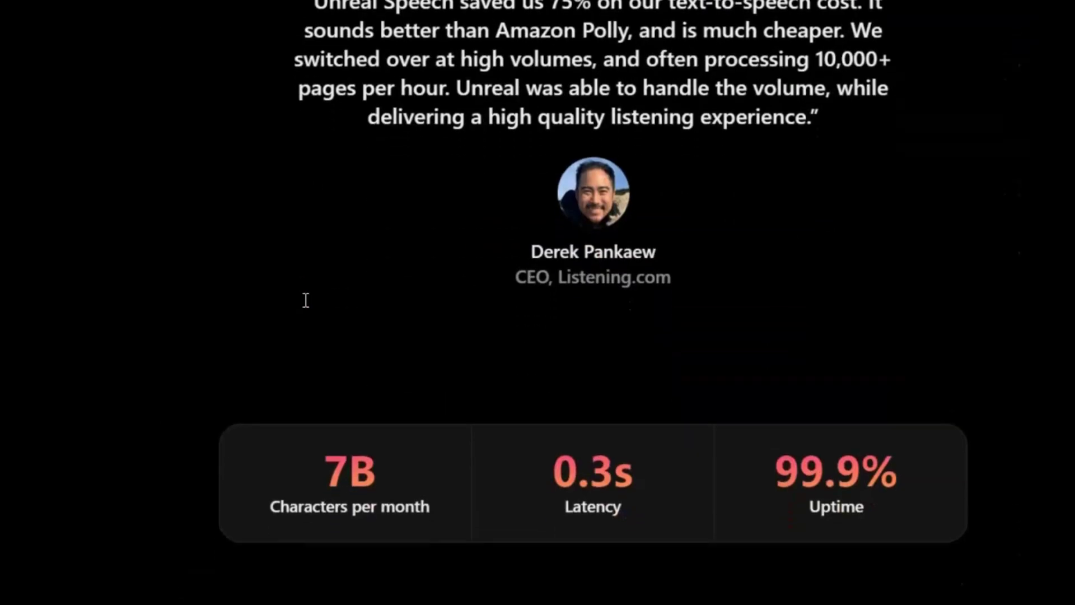
pyautogui.scroll(5, 306, 302)
pyautogui.scroll(4, 305, 301)
pyautogui.scroll(4, 306, 301)
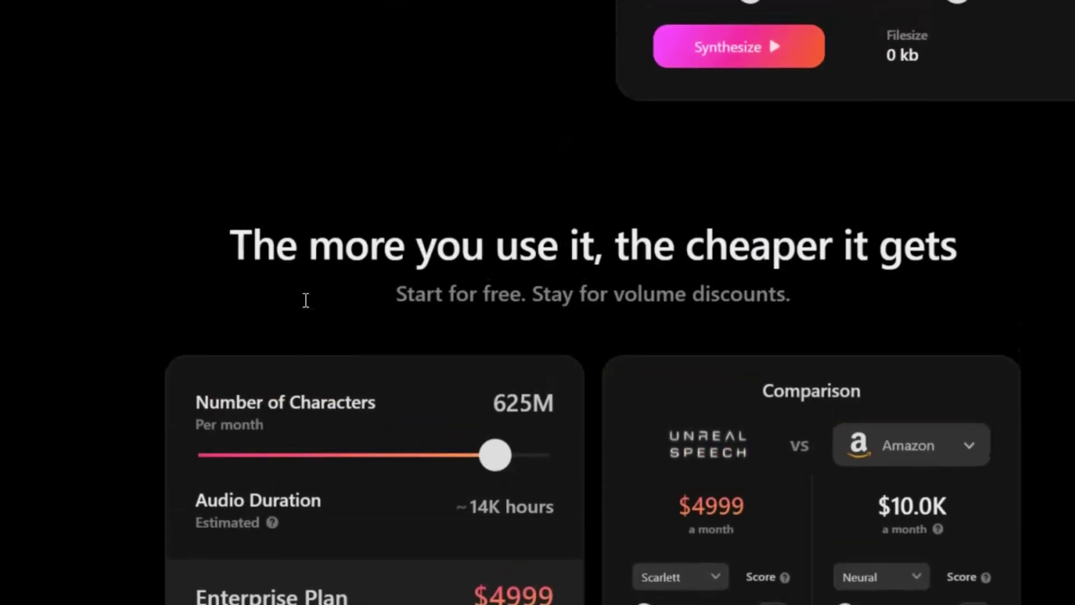
pyautogui.scroll(4, 306, 301)
pyautogui.scroll(3, 306, 302)
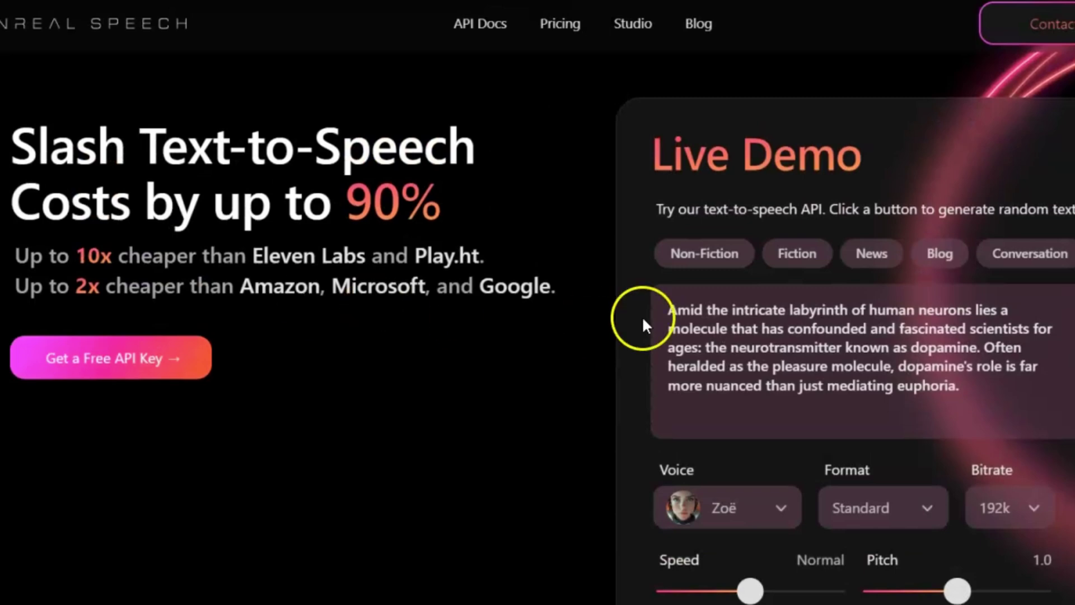
pyautogui.click(788, 309)
pyautogui.scroll(-2, 788, 309)
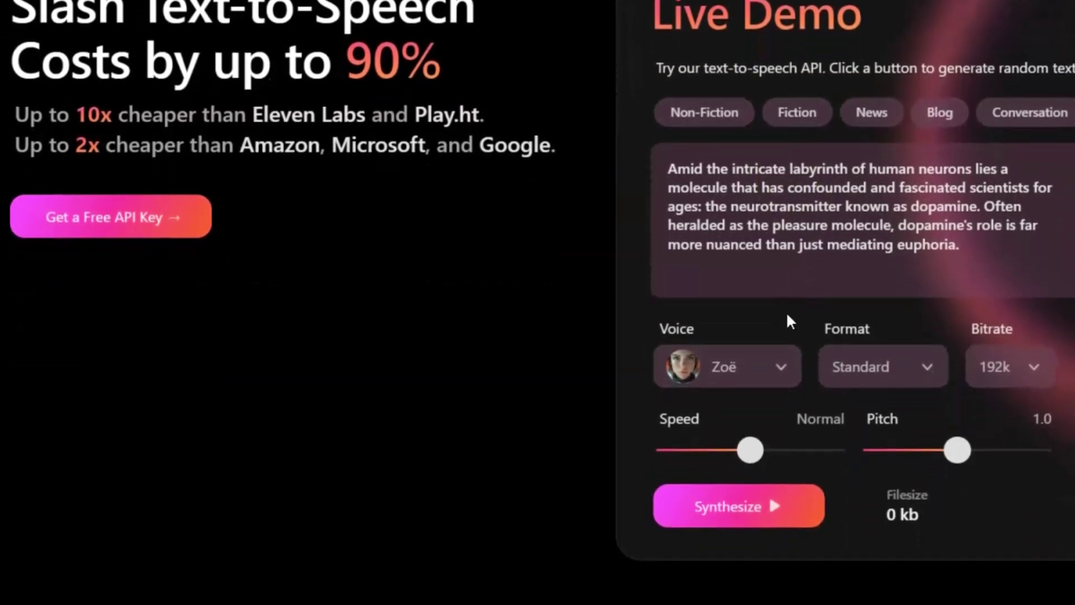
# - Synthesize the demo script with the Scarlett voice, listen, then stop playback
pyautogui.click(779, 367)
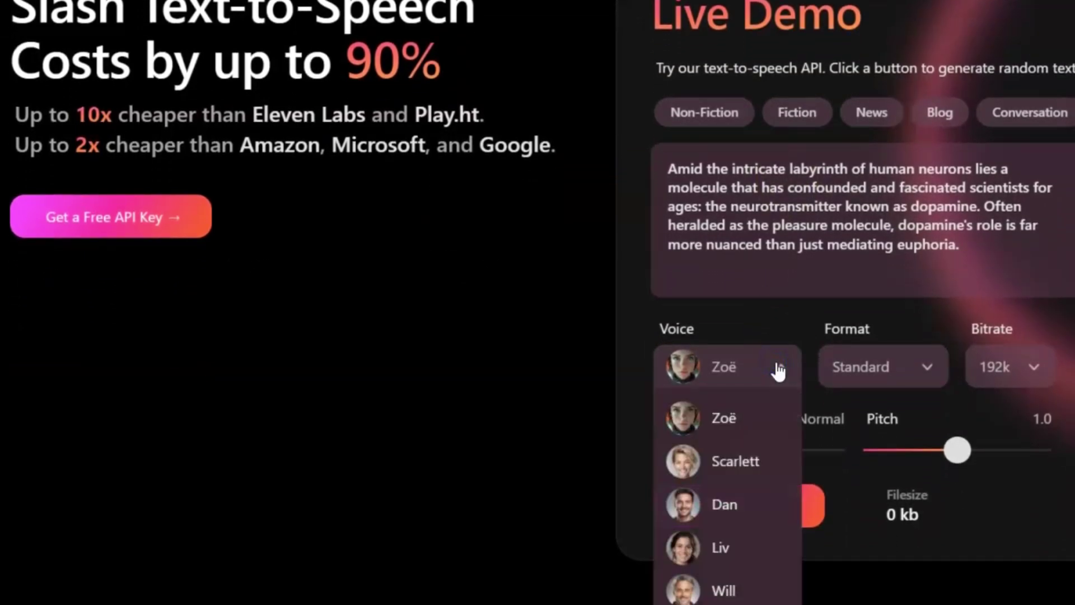
pyautogui.click(734, 461)
pyautogui.click(734, 505)
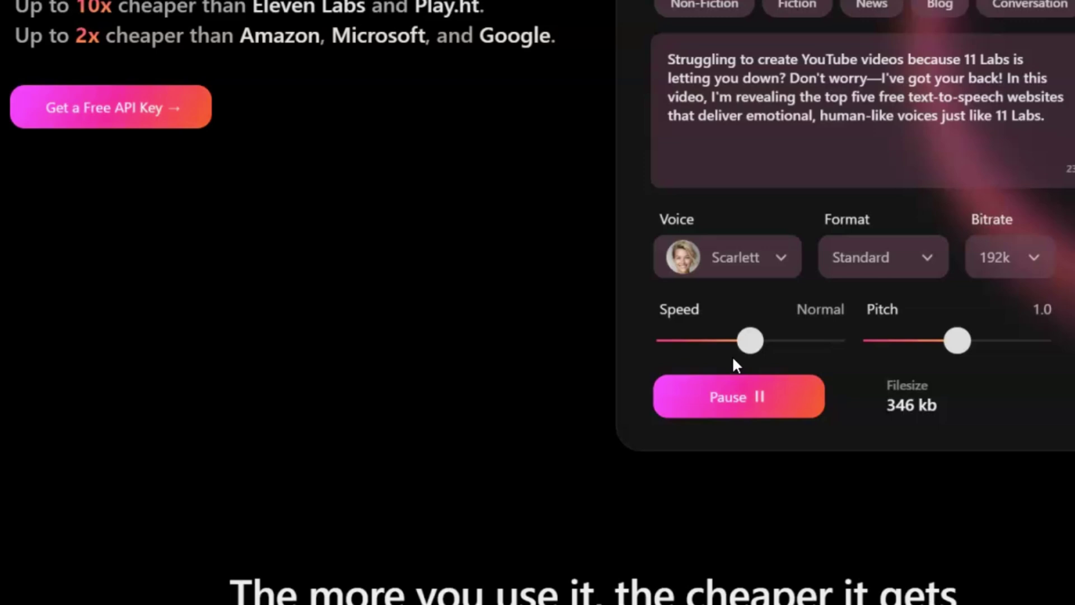
pyautogui.click(731, 378)
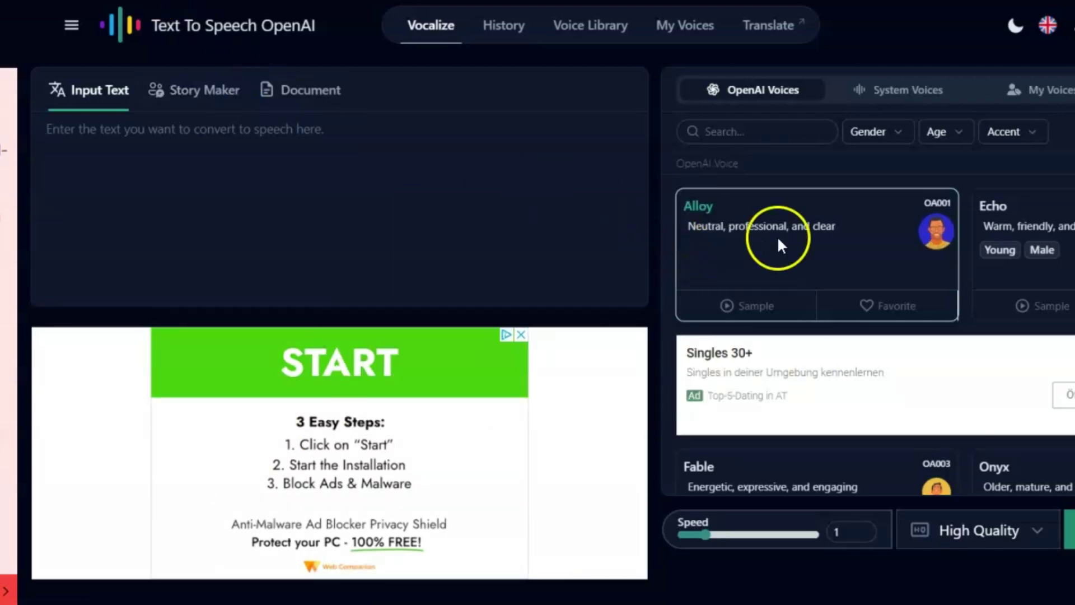
pyautogui.scroll(-2, 790, 252)
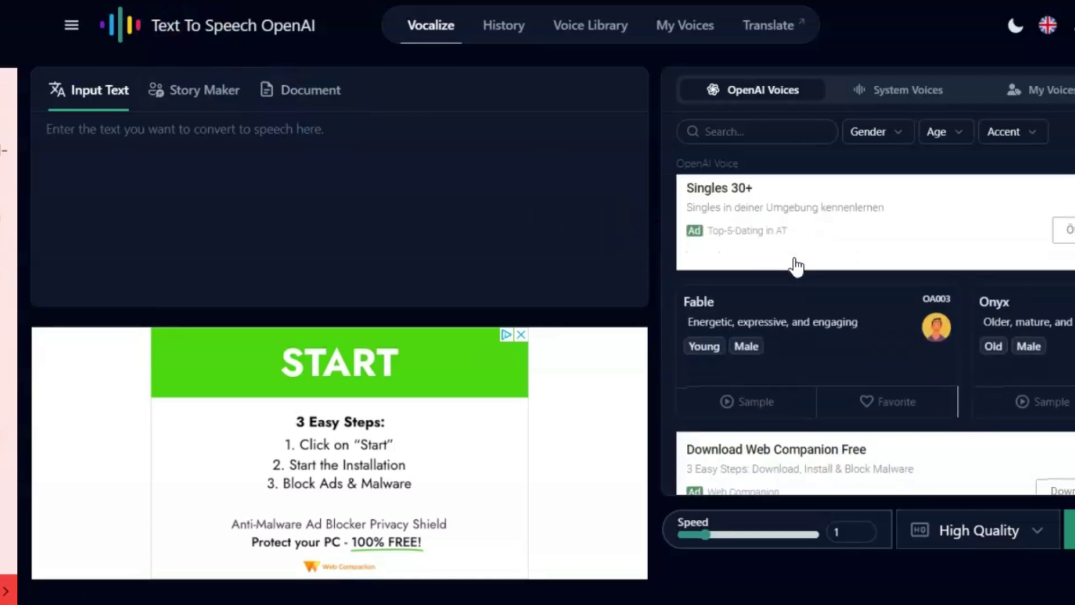
pyautogui.scroll(-2, 796, 265)
pyautogui.scroll(-2, 796, 266)
pyautogui.scroll(3, 796, 265)
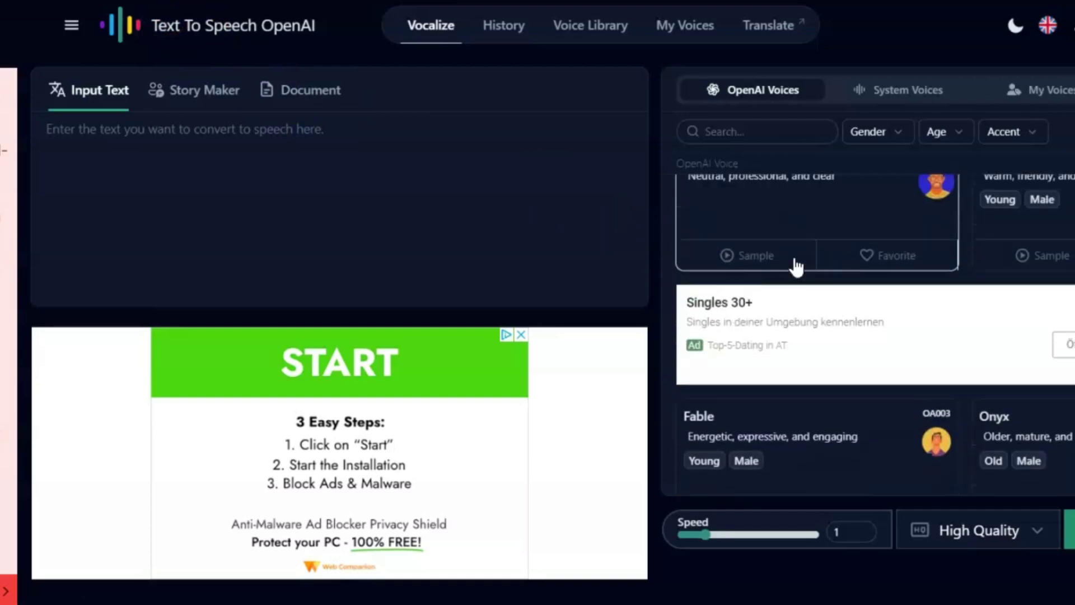
pyautogui.scroll(2, 796, 266)
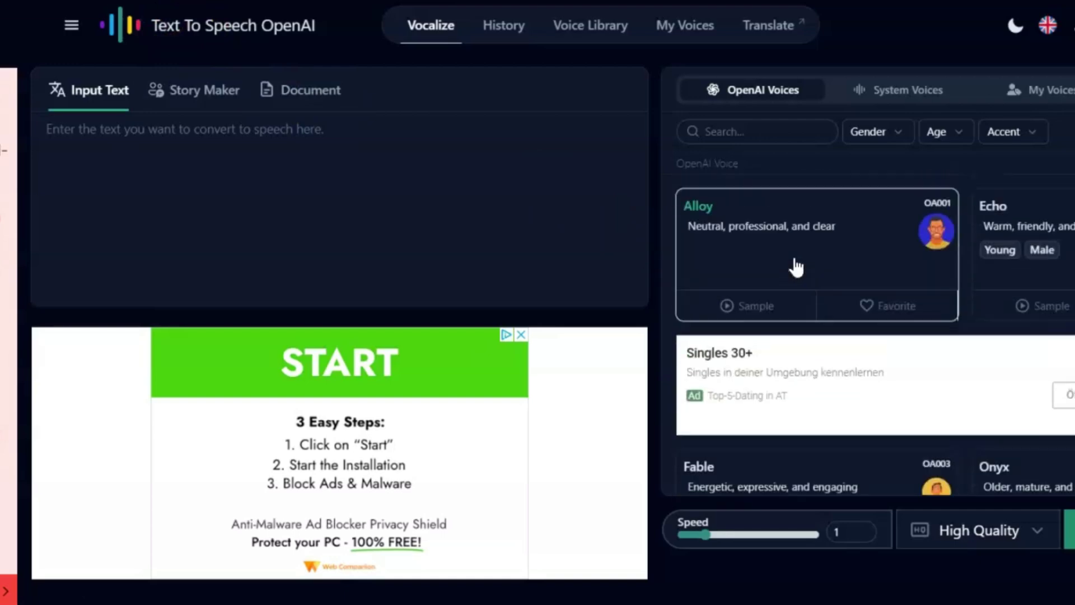
# - Switch to System Voices, then open the Text To Speech OpenAI site from the results
pyautogui.click(898, 99)
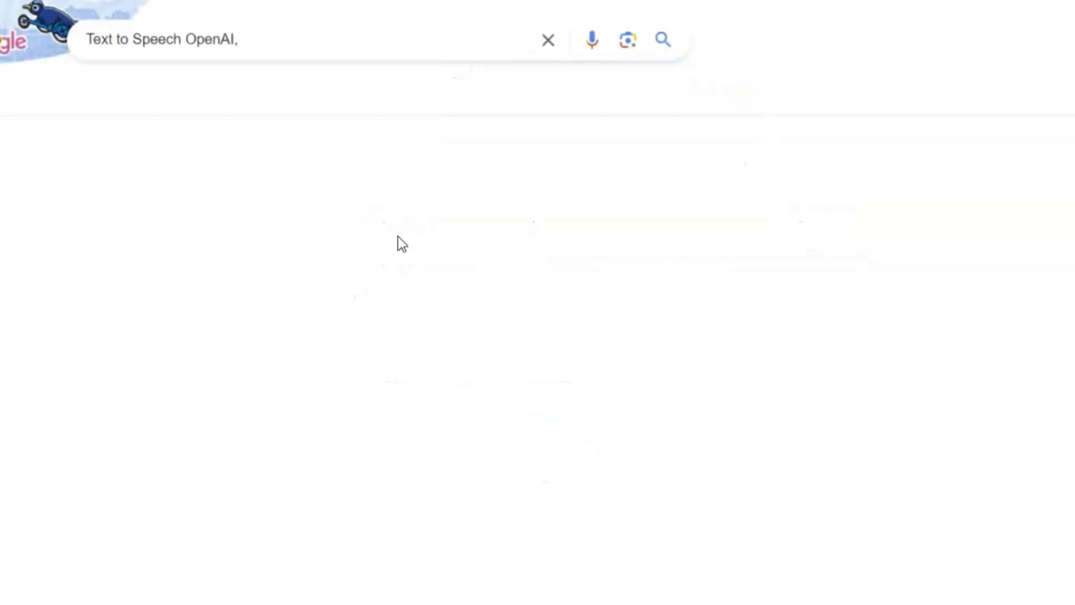
pyautogui.scroll(-3, 261, 413)
pyautogui.scroll(2, 261, 414)
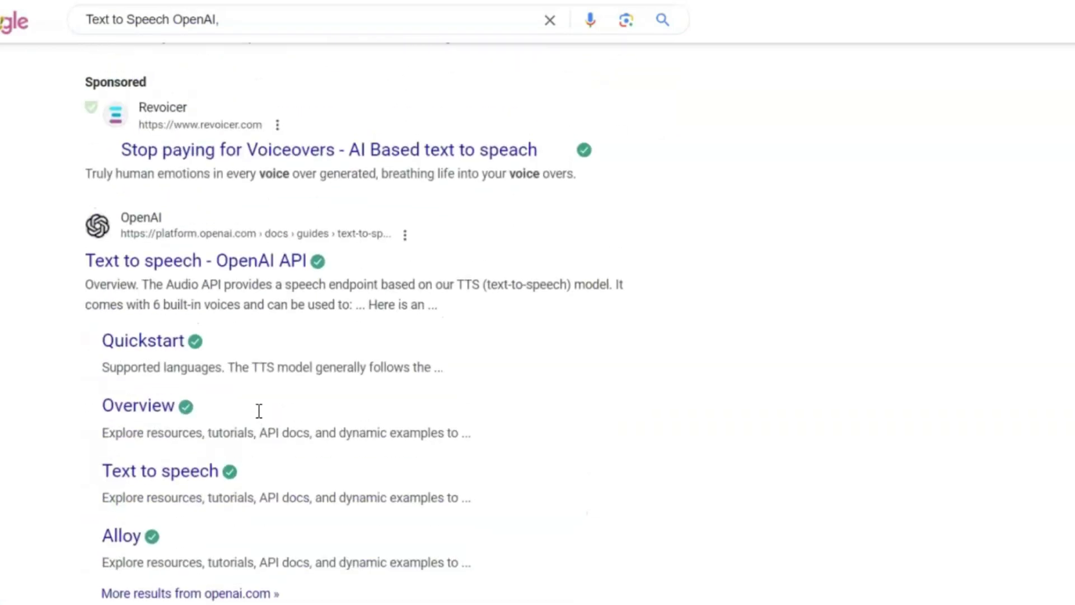
pyautogui.scroll(-3, 261, 413)
pyautogui.click(217, 482)
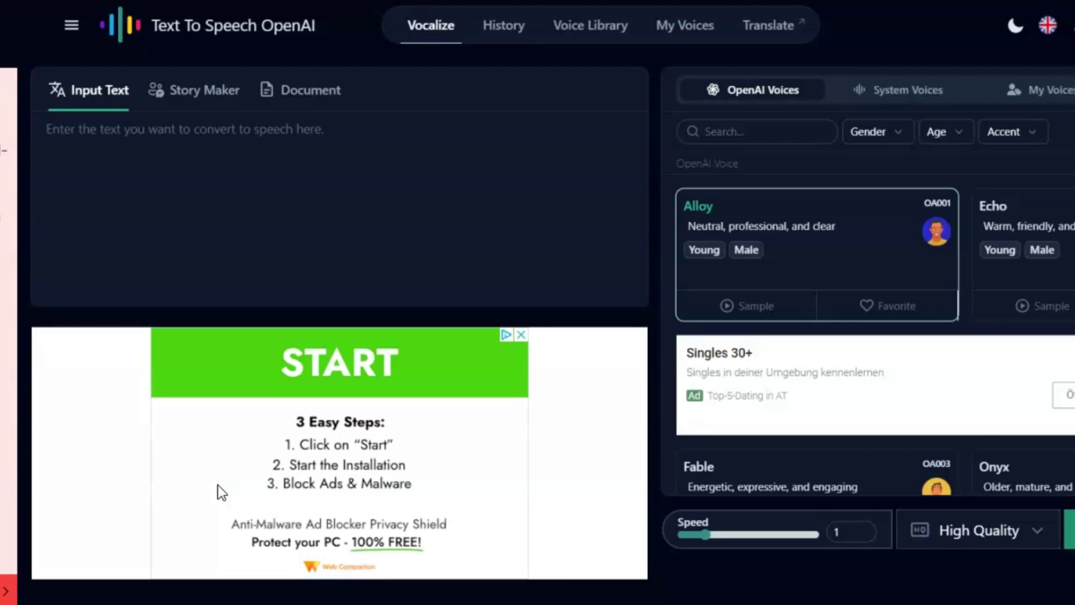
pyautogui.scroll(-1, 790, 264)
pyautogui.scroll(1, 790, 265)
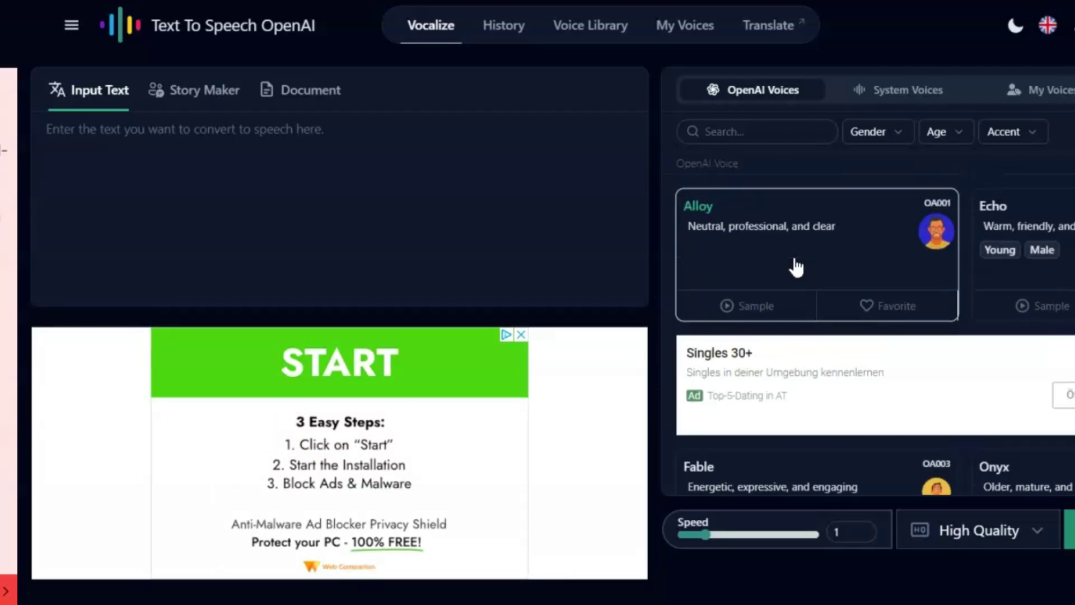
# - Switch to System Voices and play Tom's voice sample
pyautogui.click(899, 97)
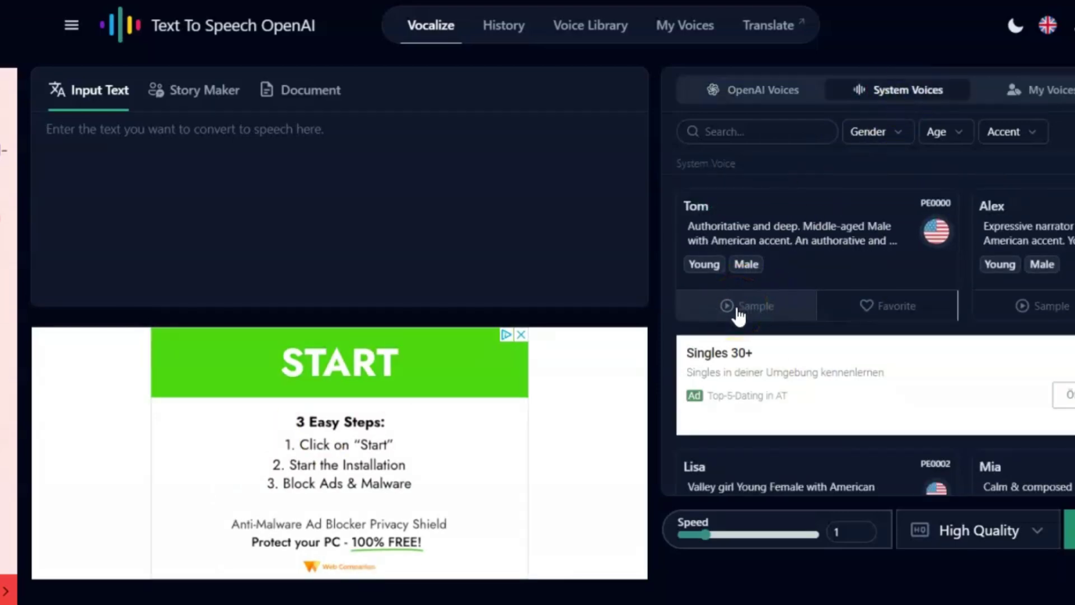
pyautogui.click(737, 311)
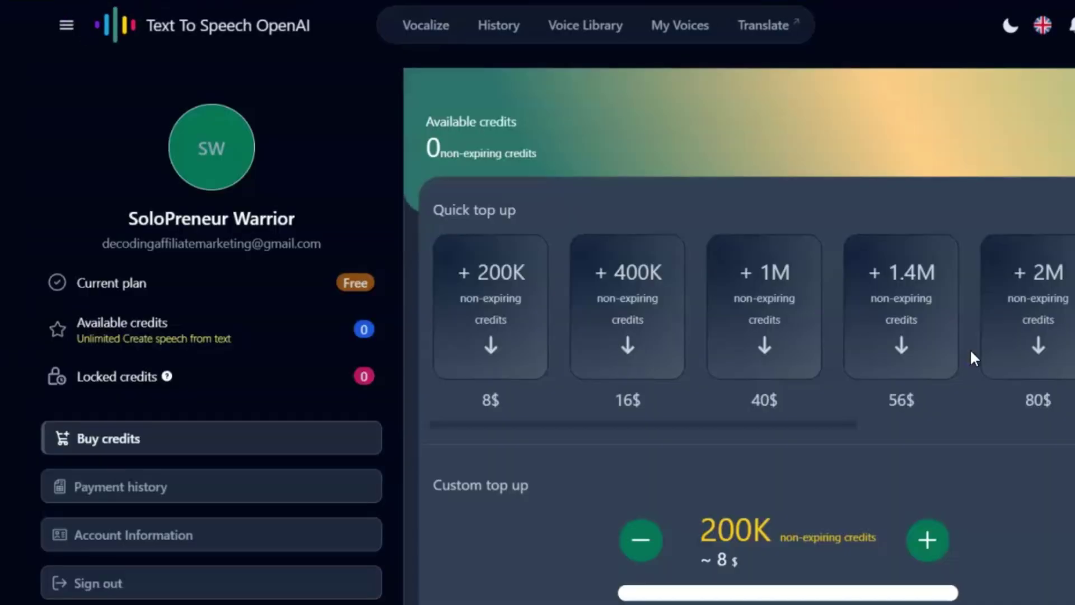
pyautogui.scroll(-3, 970, 348)
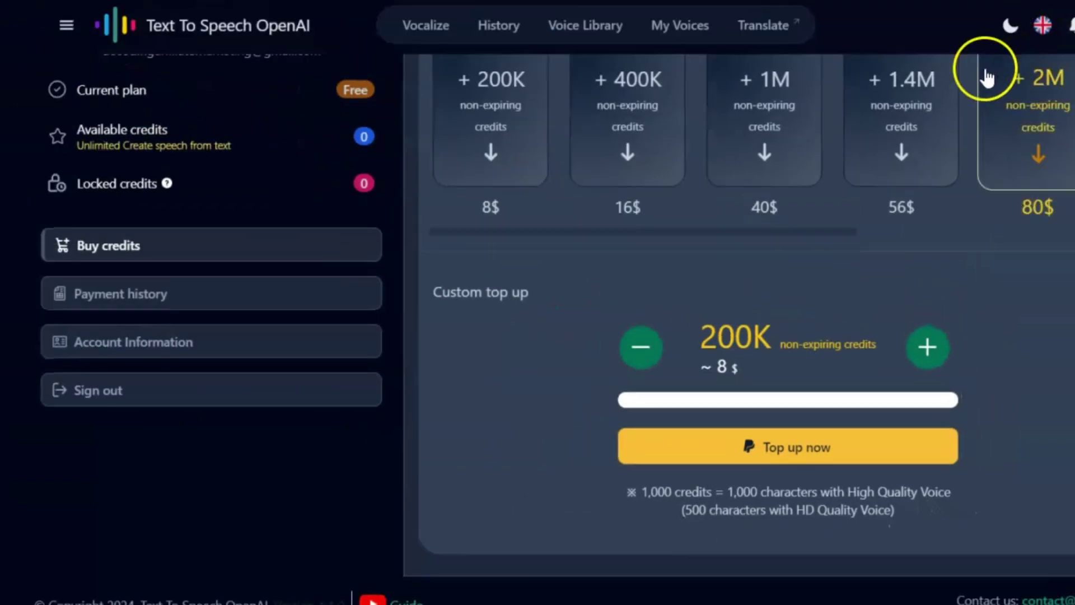
pyautogui.scroll(2, 987, 77)
pyautogui.scroll(1, 987, 78)
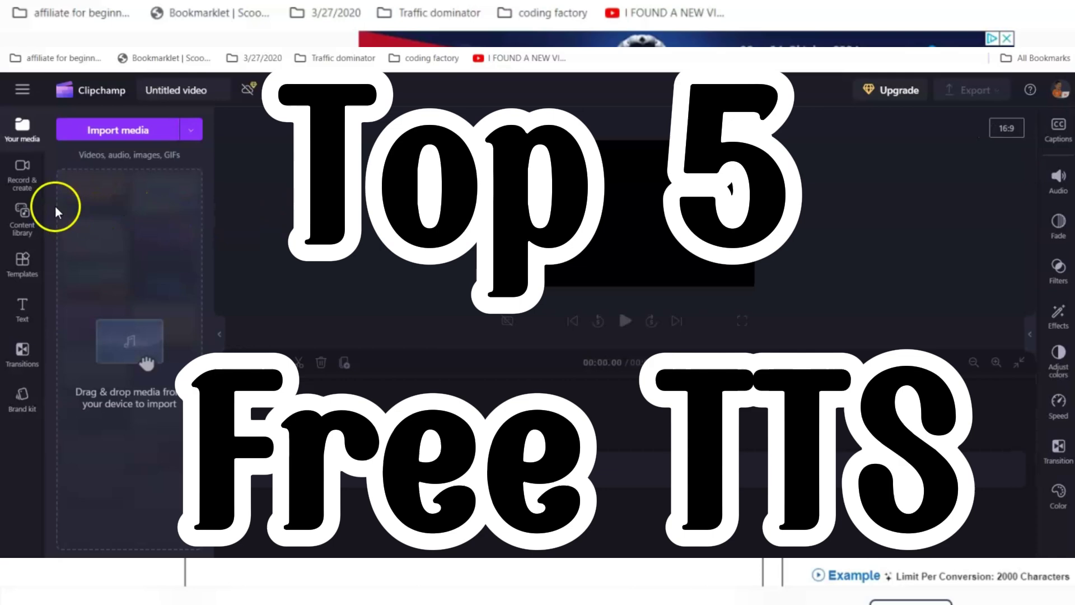
# - Return from the Buy credits page to the Vocalize page
pyautogui.click(23, 172)
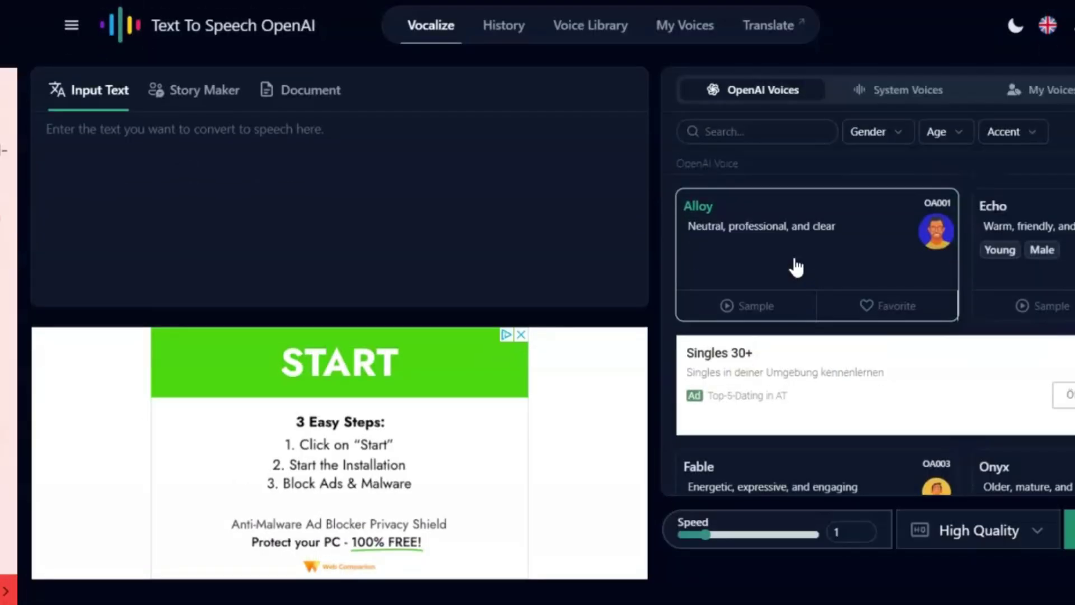
# - Switch to System Voices and play Tom's voice sample again
pyautogui.click(903, 90)
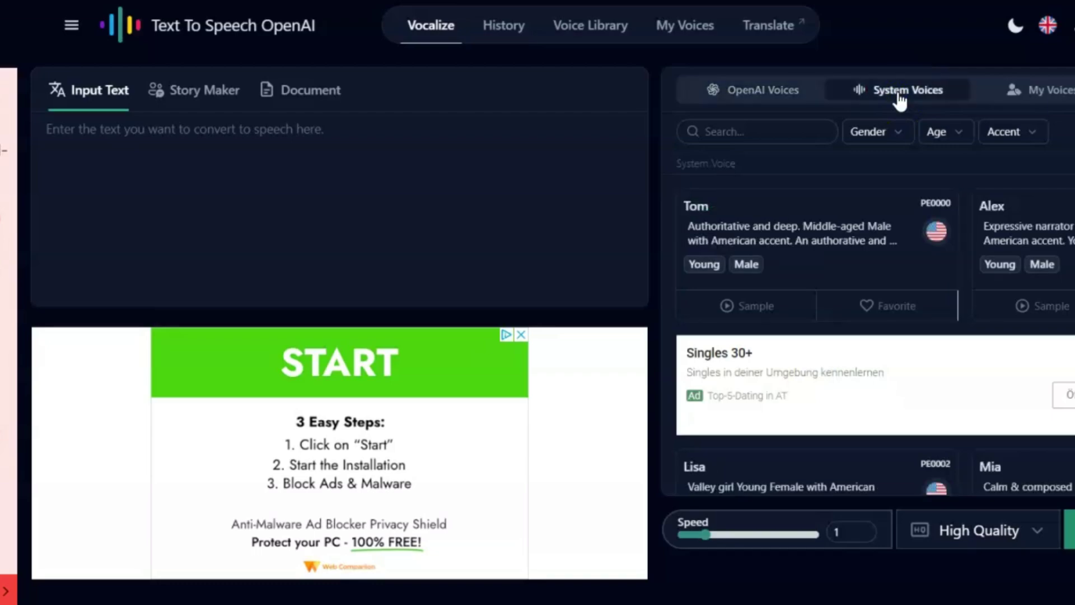
pyautogui.click(727, 305)
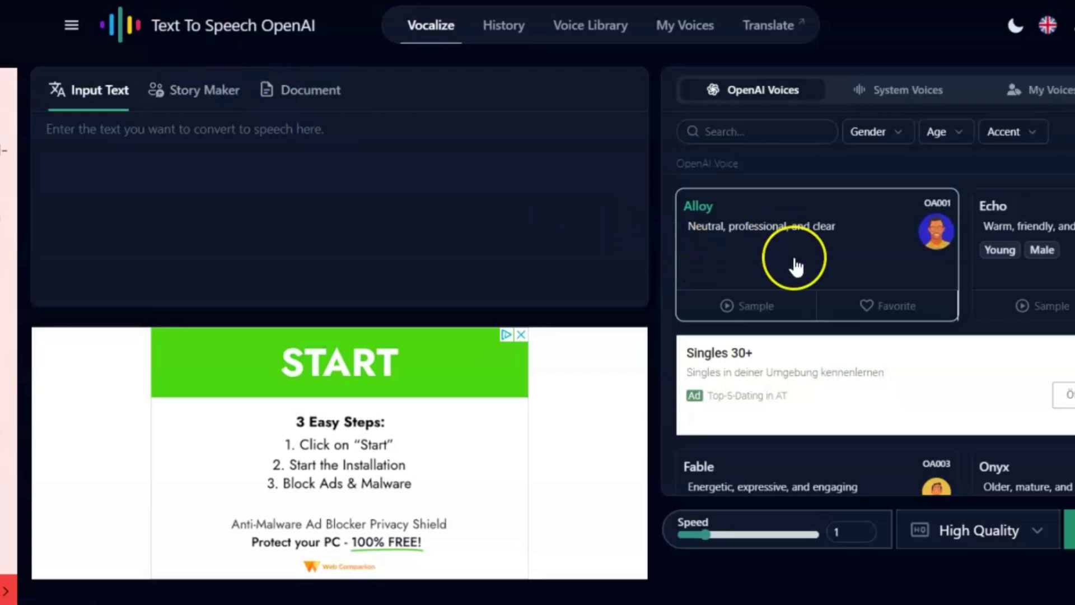
pyautogui.scroll(-1, 796, 266)
pyautogui.scroll(-2, 797, 265)
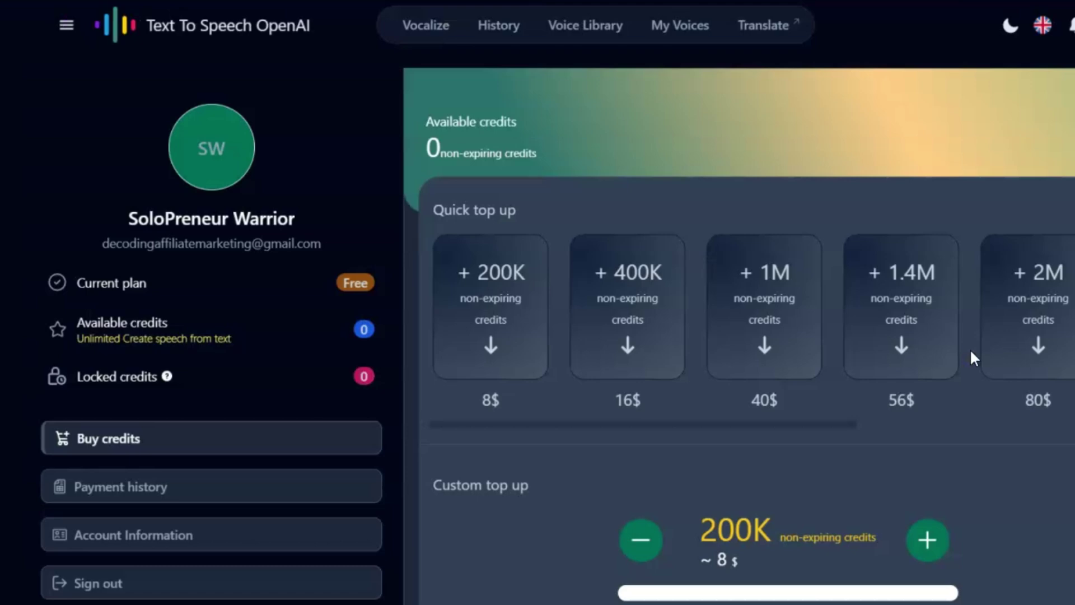
pyautogui.scroll(-3, 970, 357)
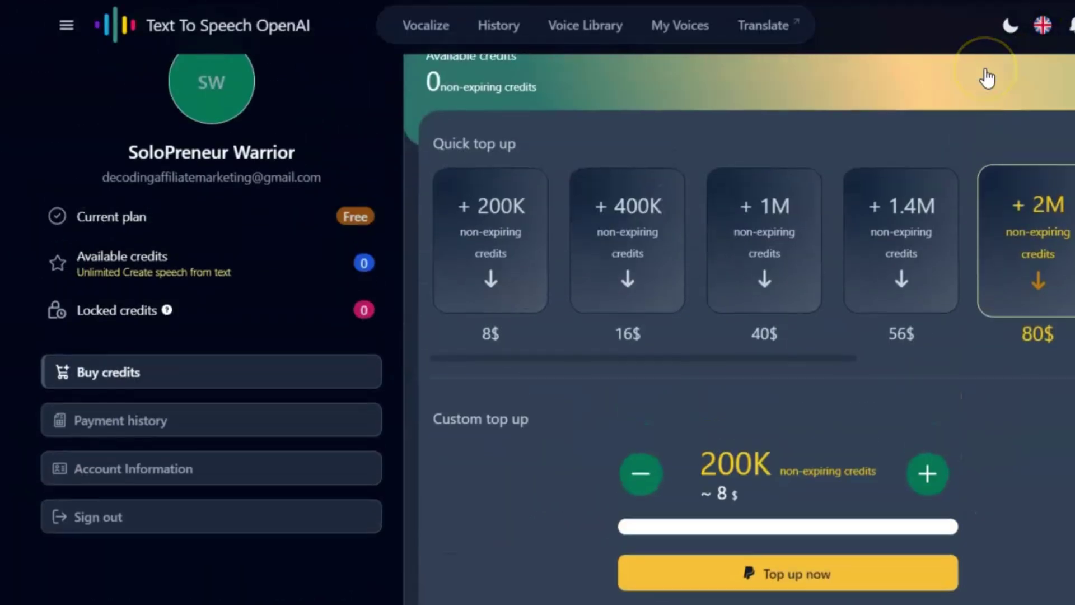
pyautogui.scroll(2, 988, 77)
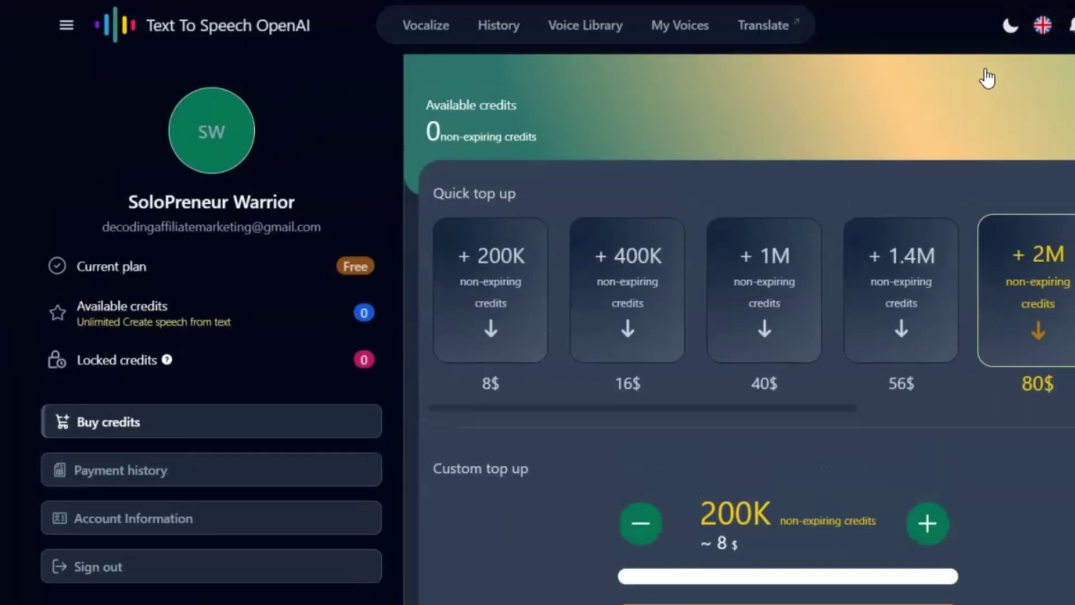